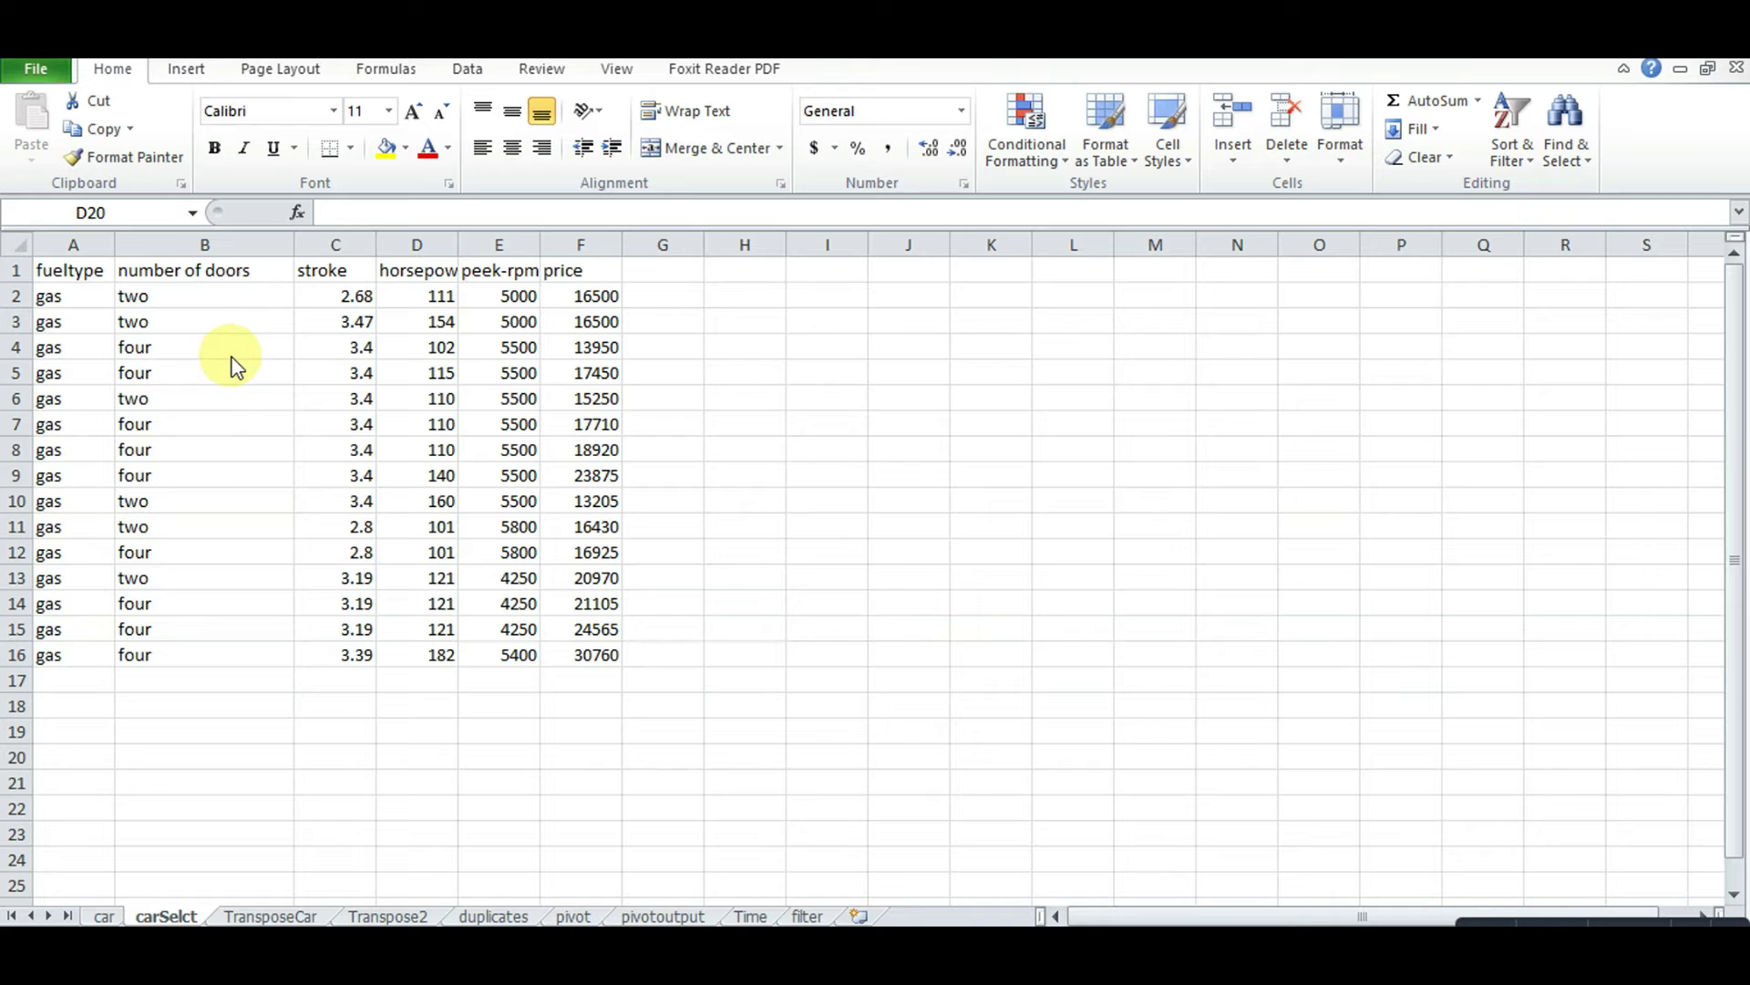
# Select the carSelct header cells A1:F1, from fueltype to price.
pyautogui.press('F2')
pyautogui.click(80, 268)
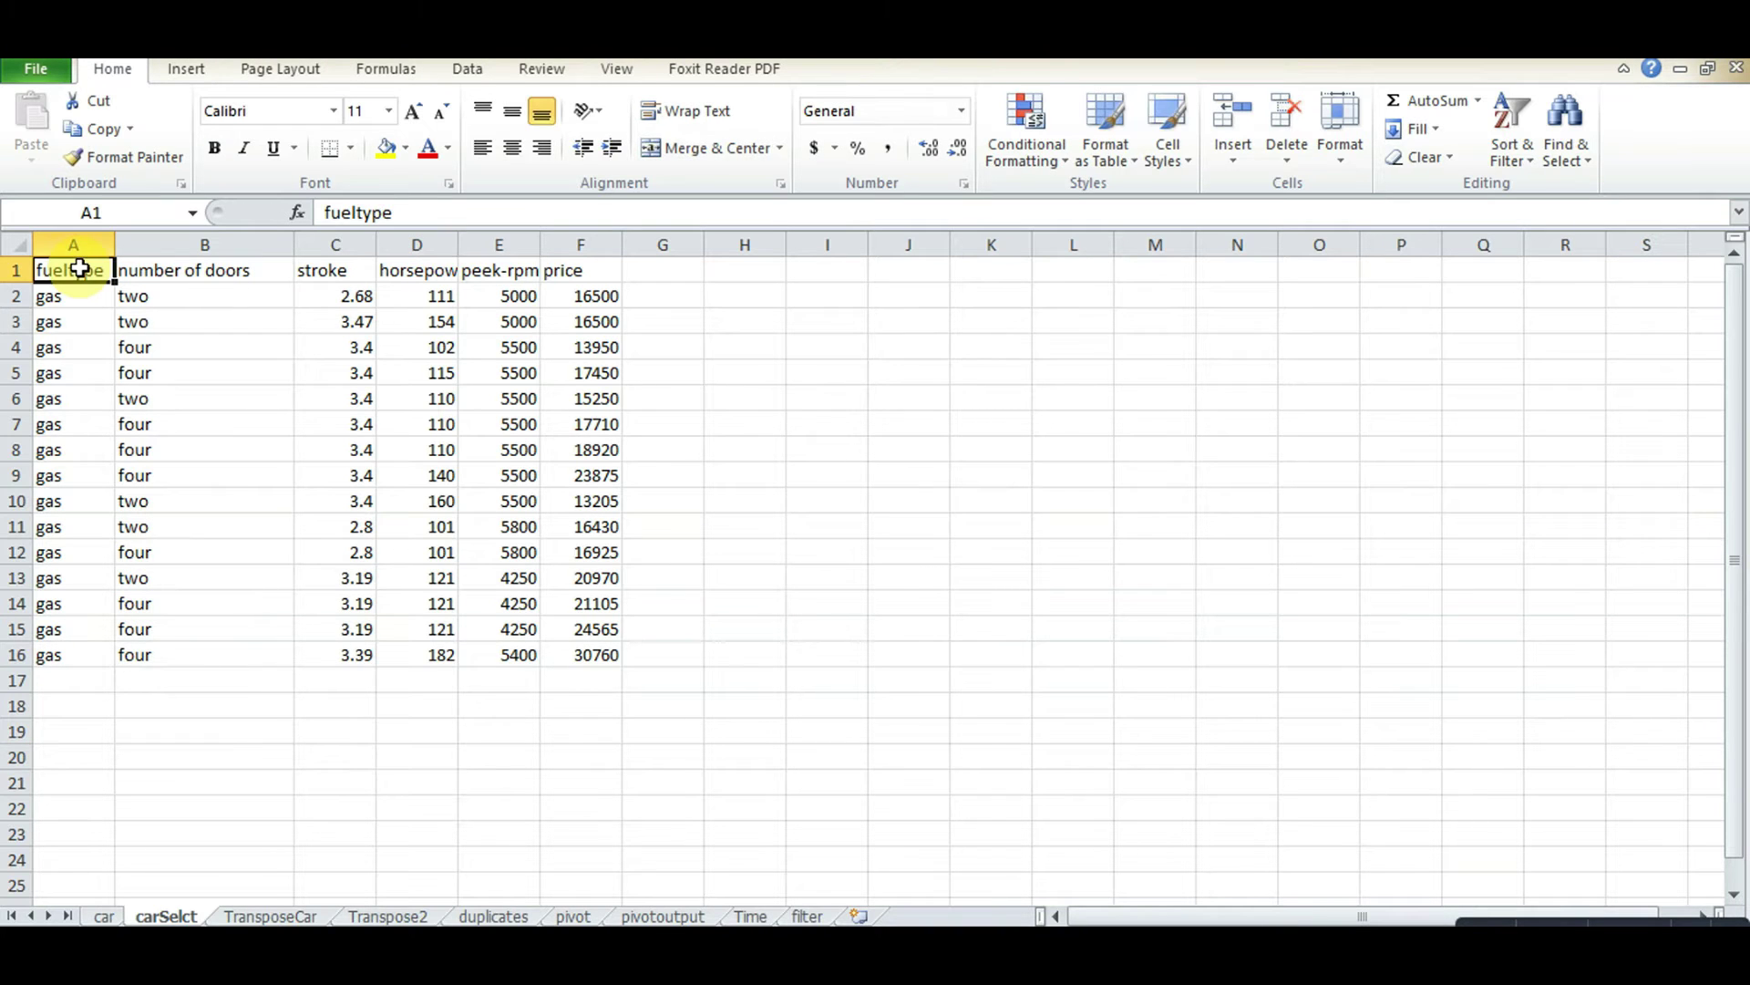
pyautogui.hotkey('shift', 'Right')
pyautogui.hotkey('shift', 'Right')
pyautogui.hotkey('shift', 'Right')
pyautogui.hotkey('shift', 'Right')
pyautogui.hotkey('shift', 'Right')
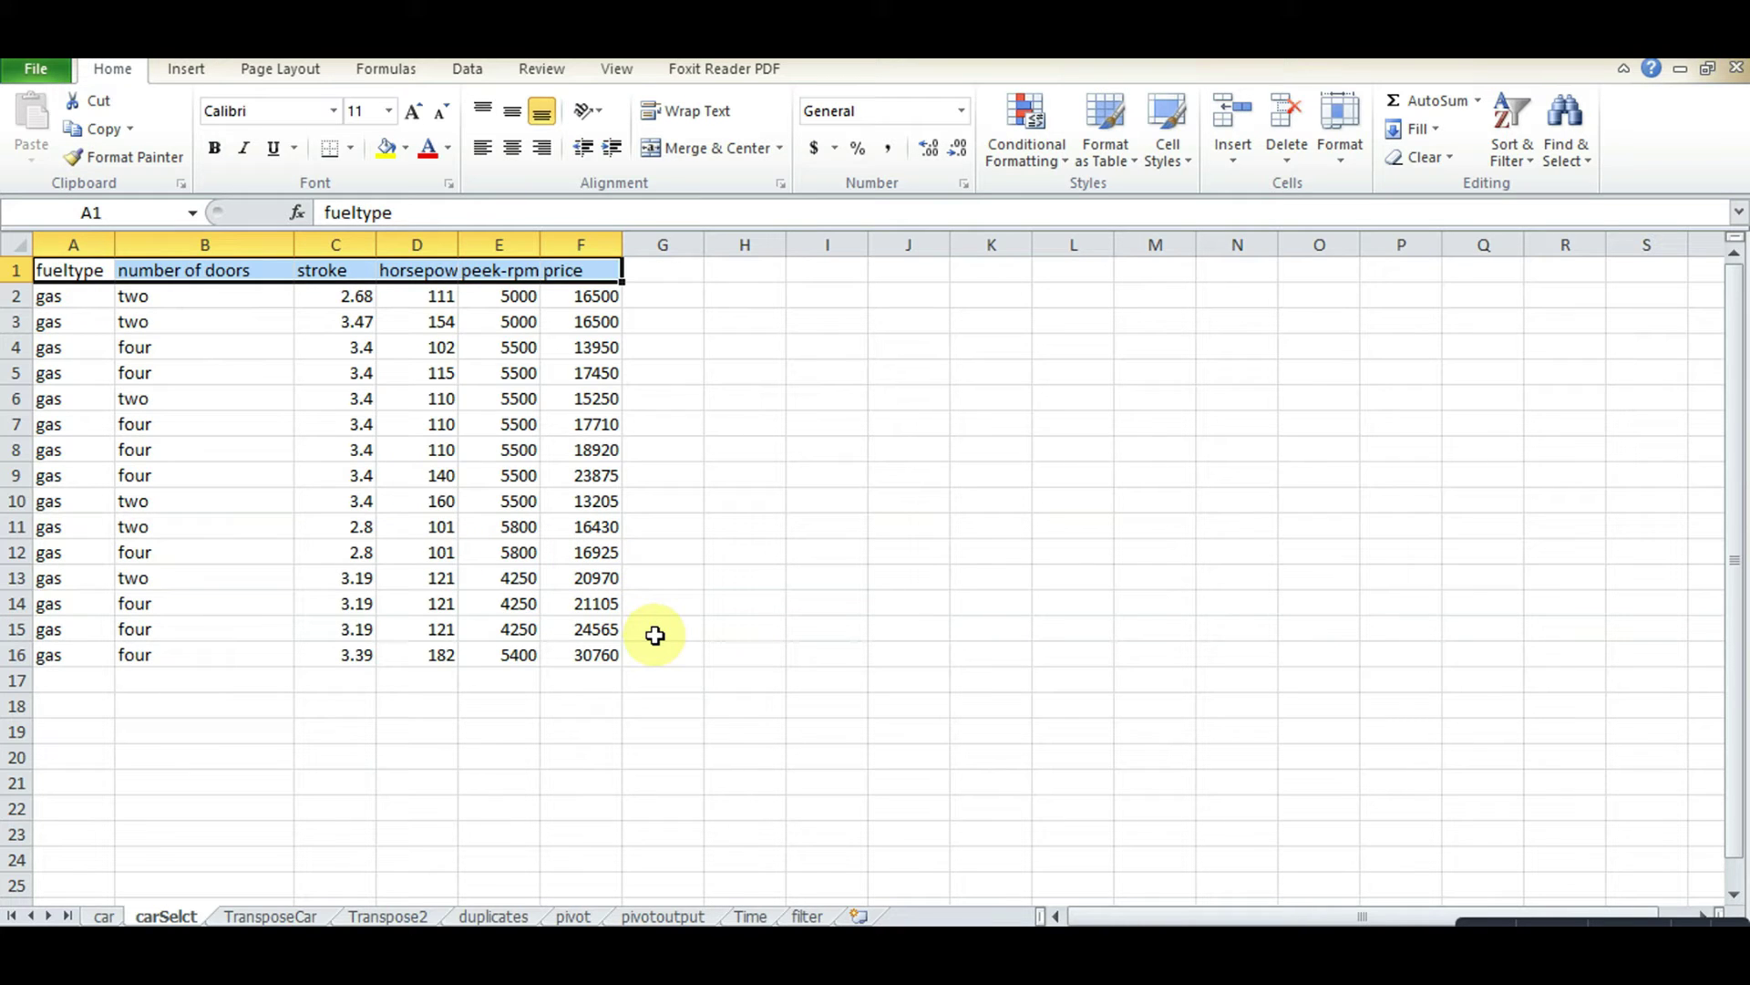
# Copy the whole car table A1:F16 on the carSelct sheet.
pyautogui.click(611, 656)
pyautogui.moveTo(610, 656); pyautogui.dragTo(179, 392)
pyautogui.rightClick(182, 398)
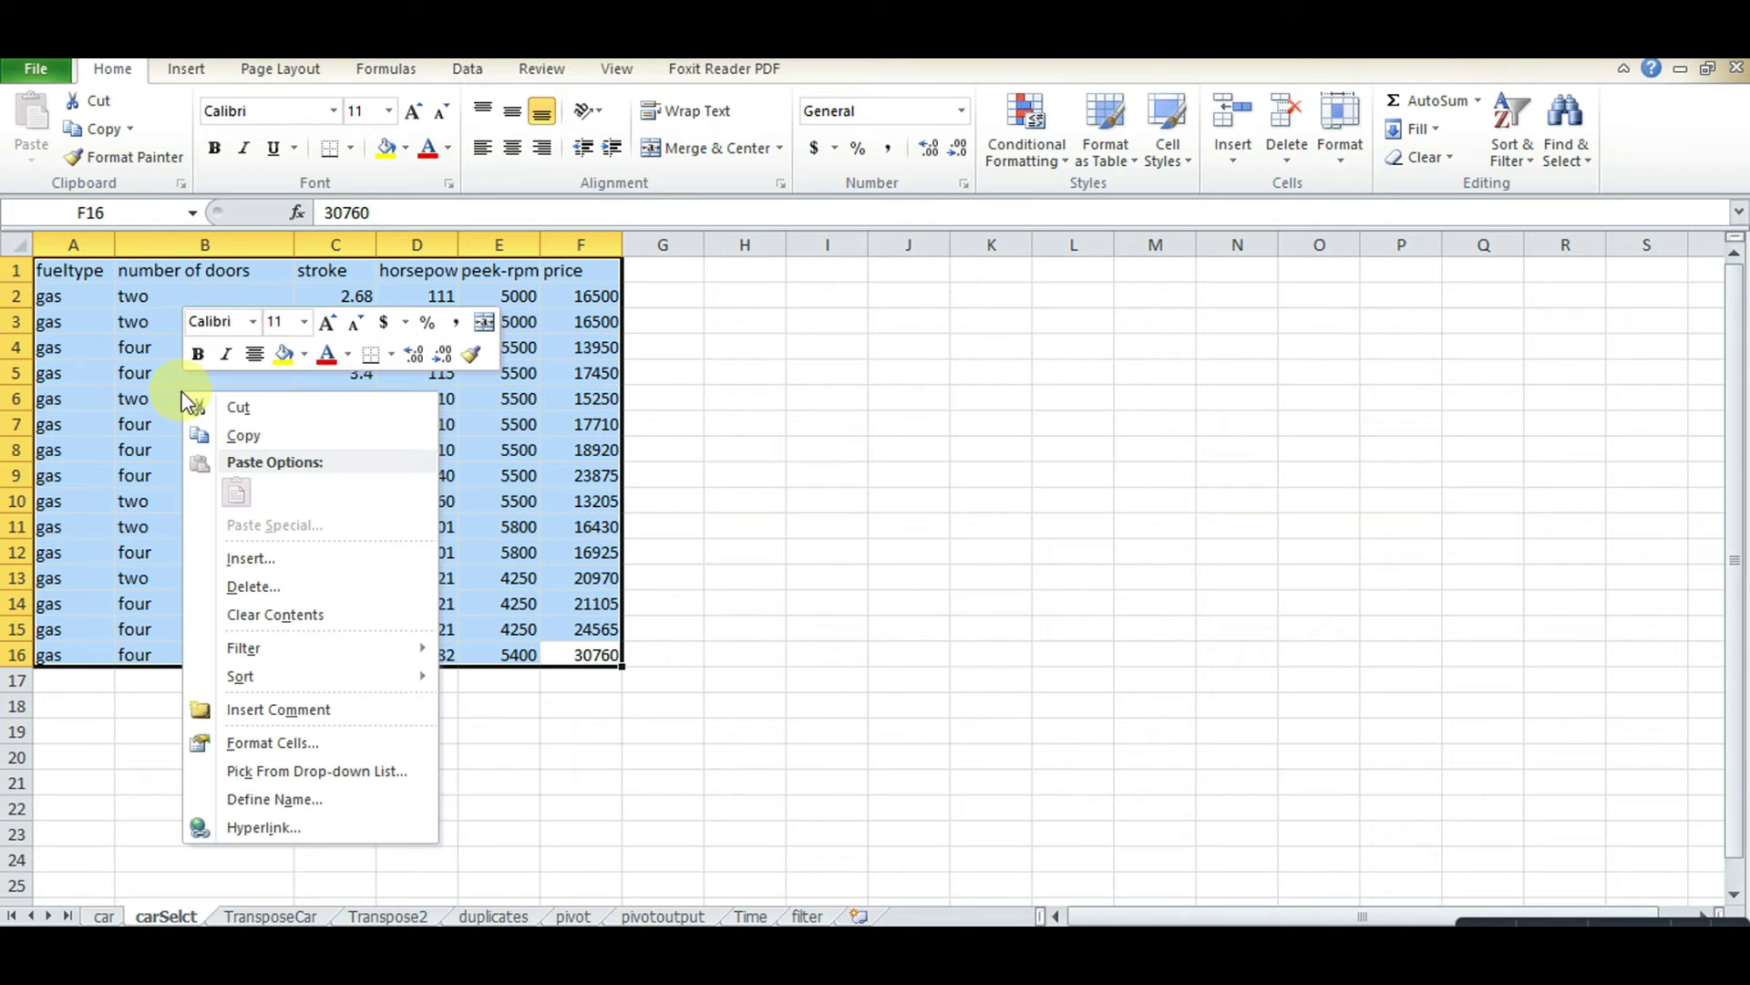
pyautogui.click(210, 437)
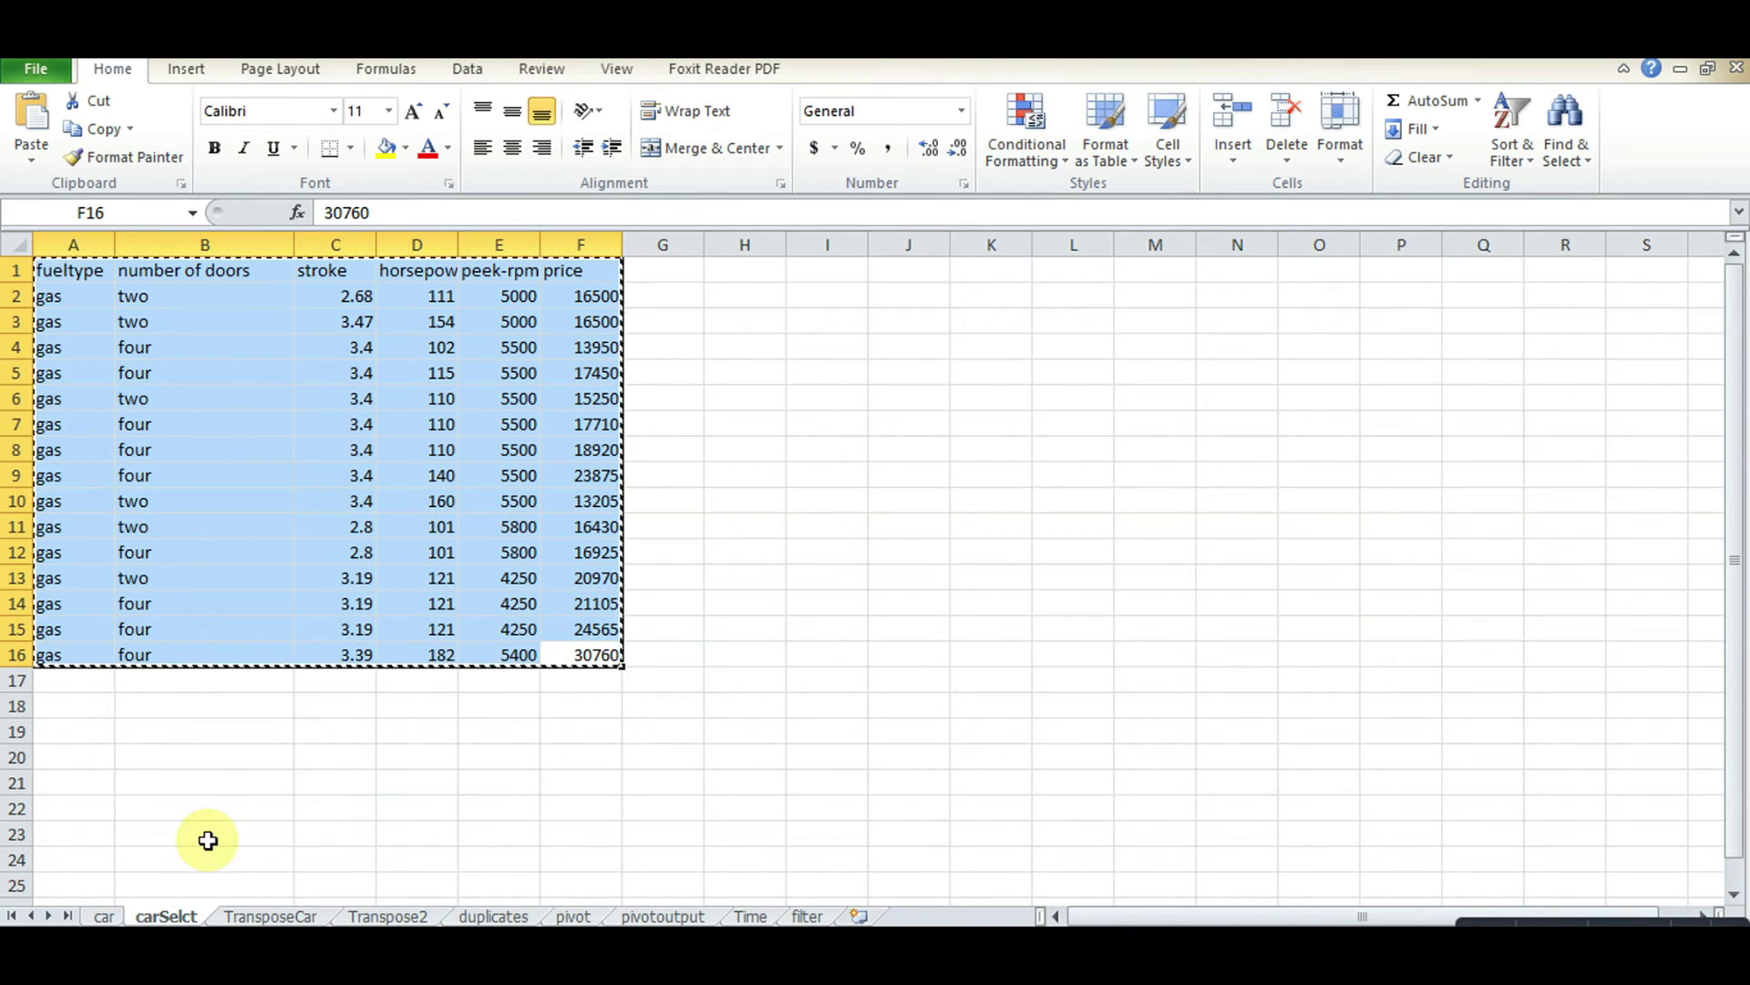
# Paste the car table transposed into A1 of the TransposeCar sheet with Paste Special.
pyautogui.click(268, 917)
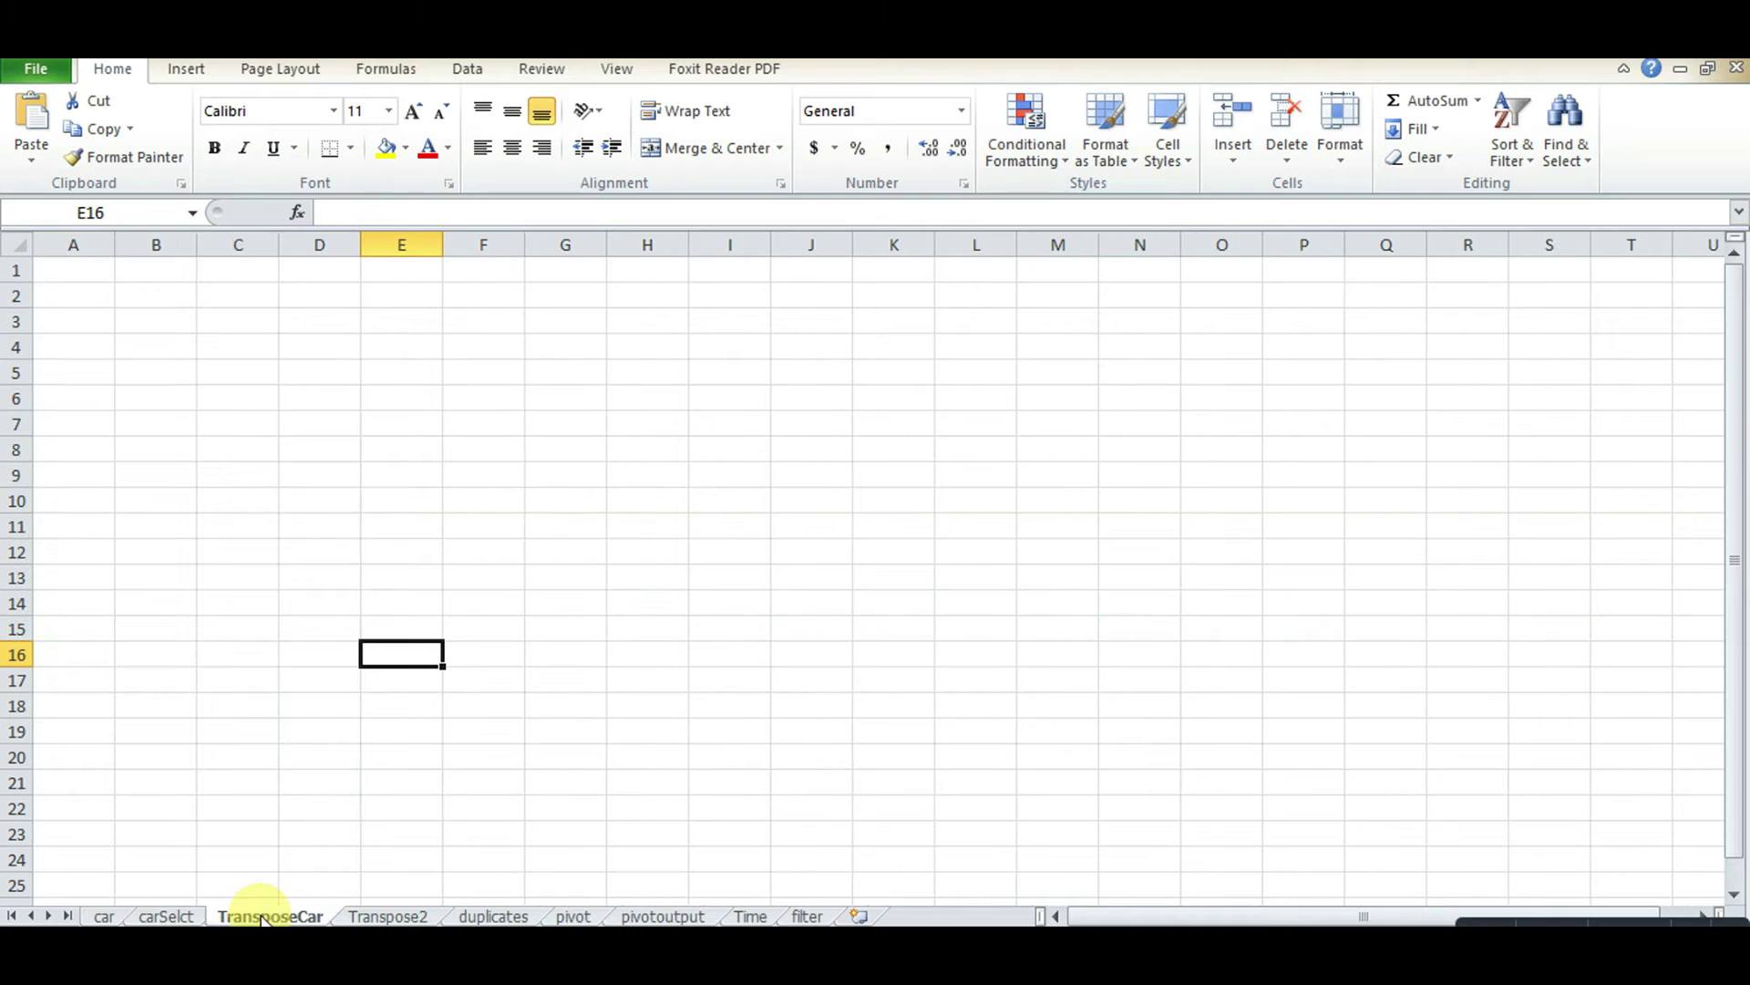
pyautogui.click(66, 267)
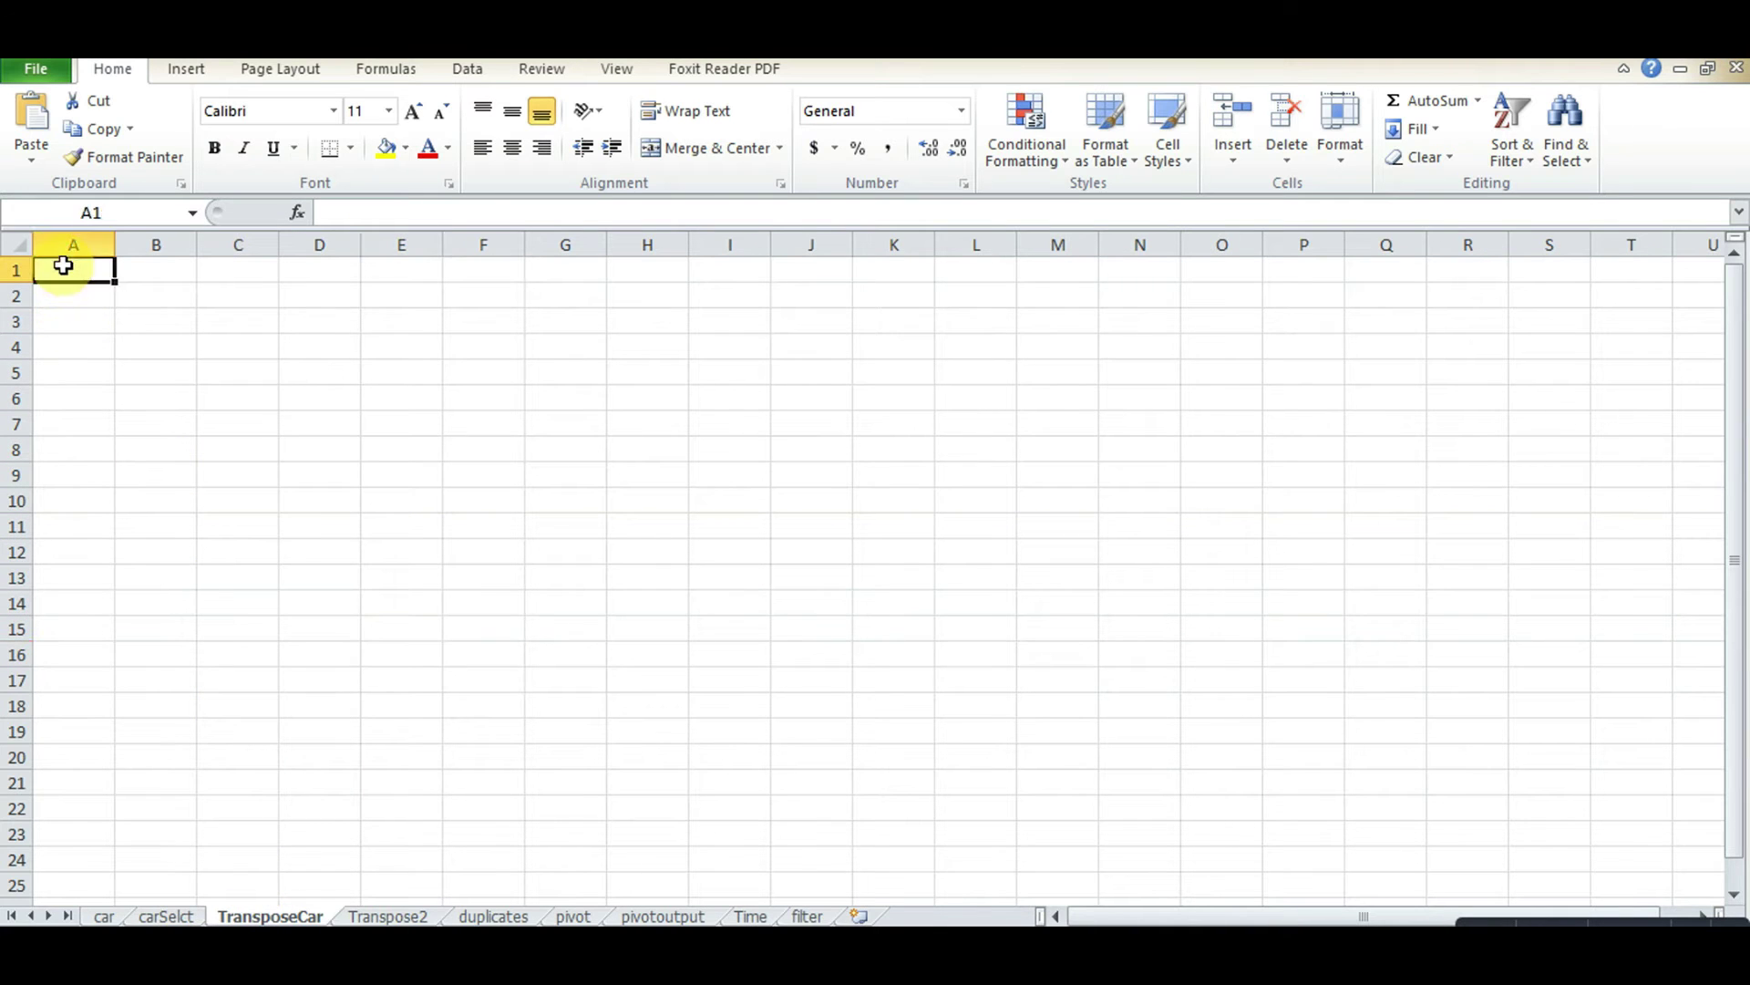
pyautogui.rightClick(69, 268)
pyautogui.moveTo(129, 403)
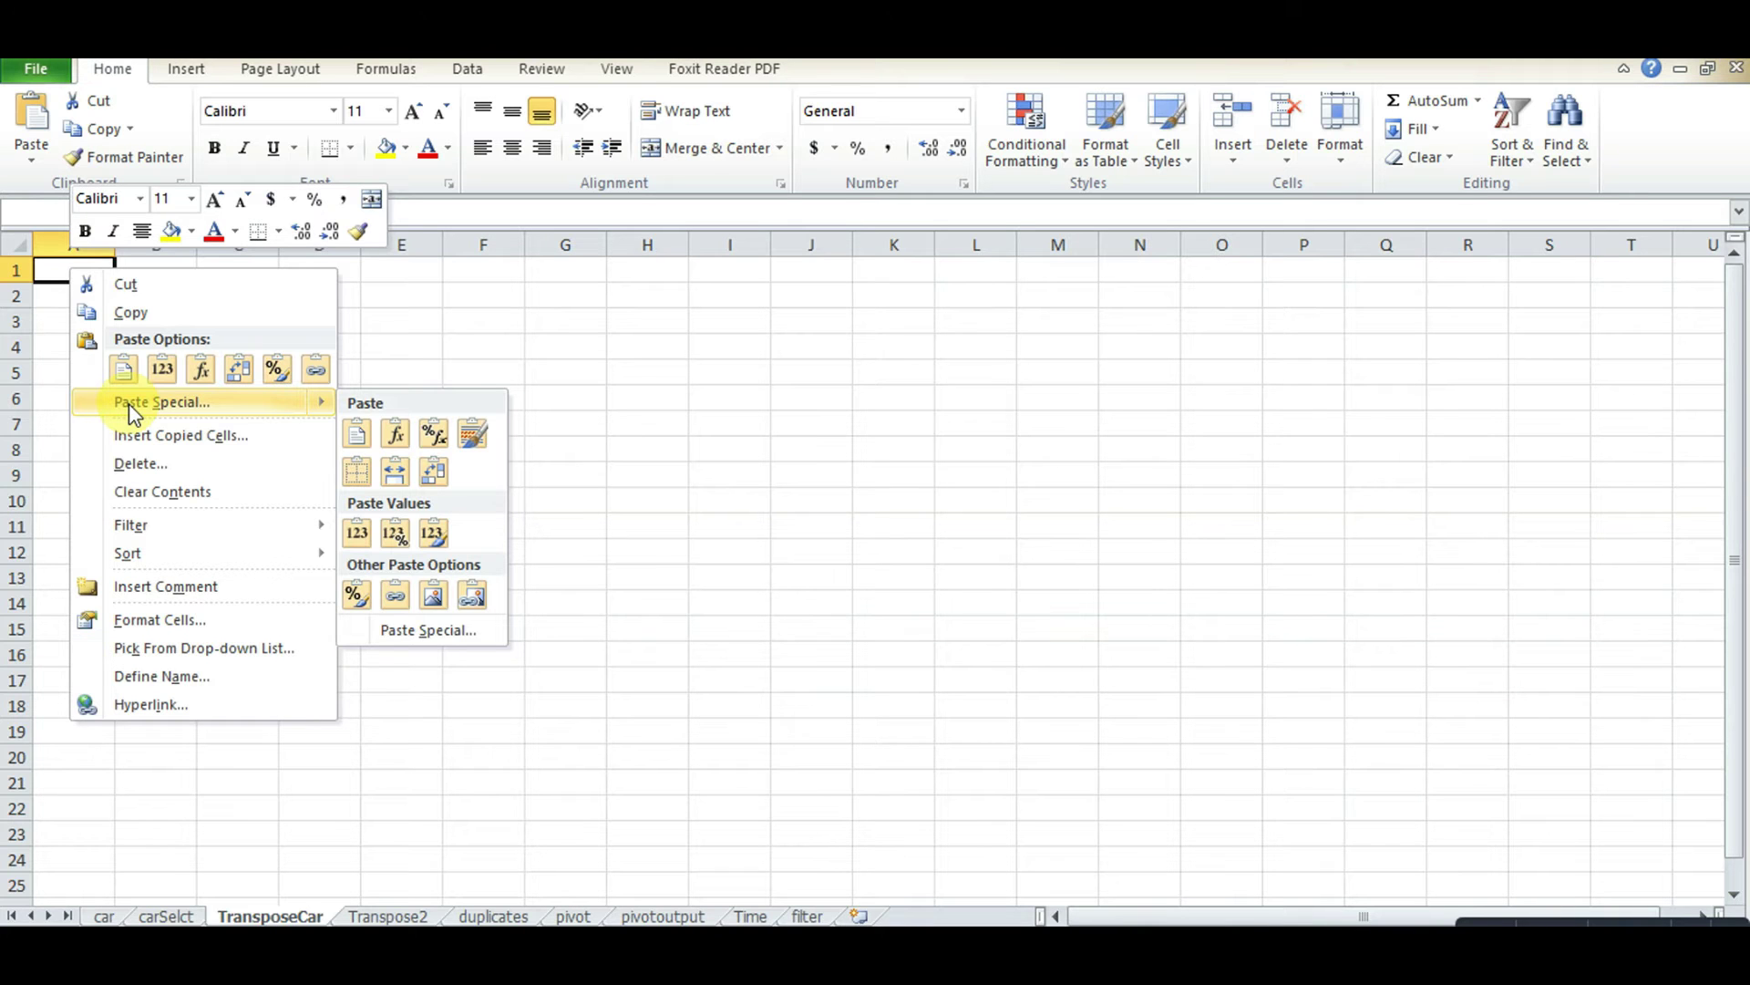
pyautogui.click(128, 403)
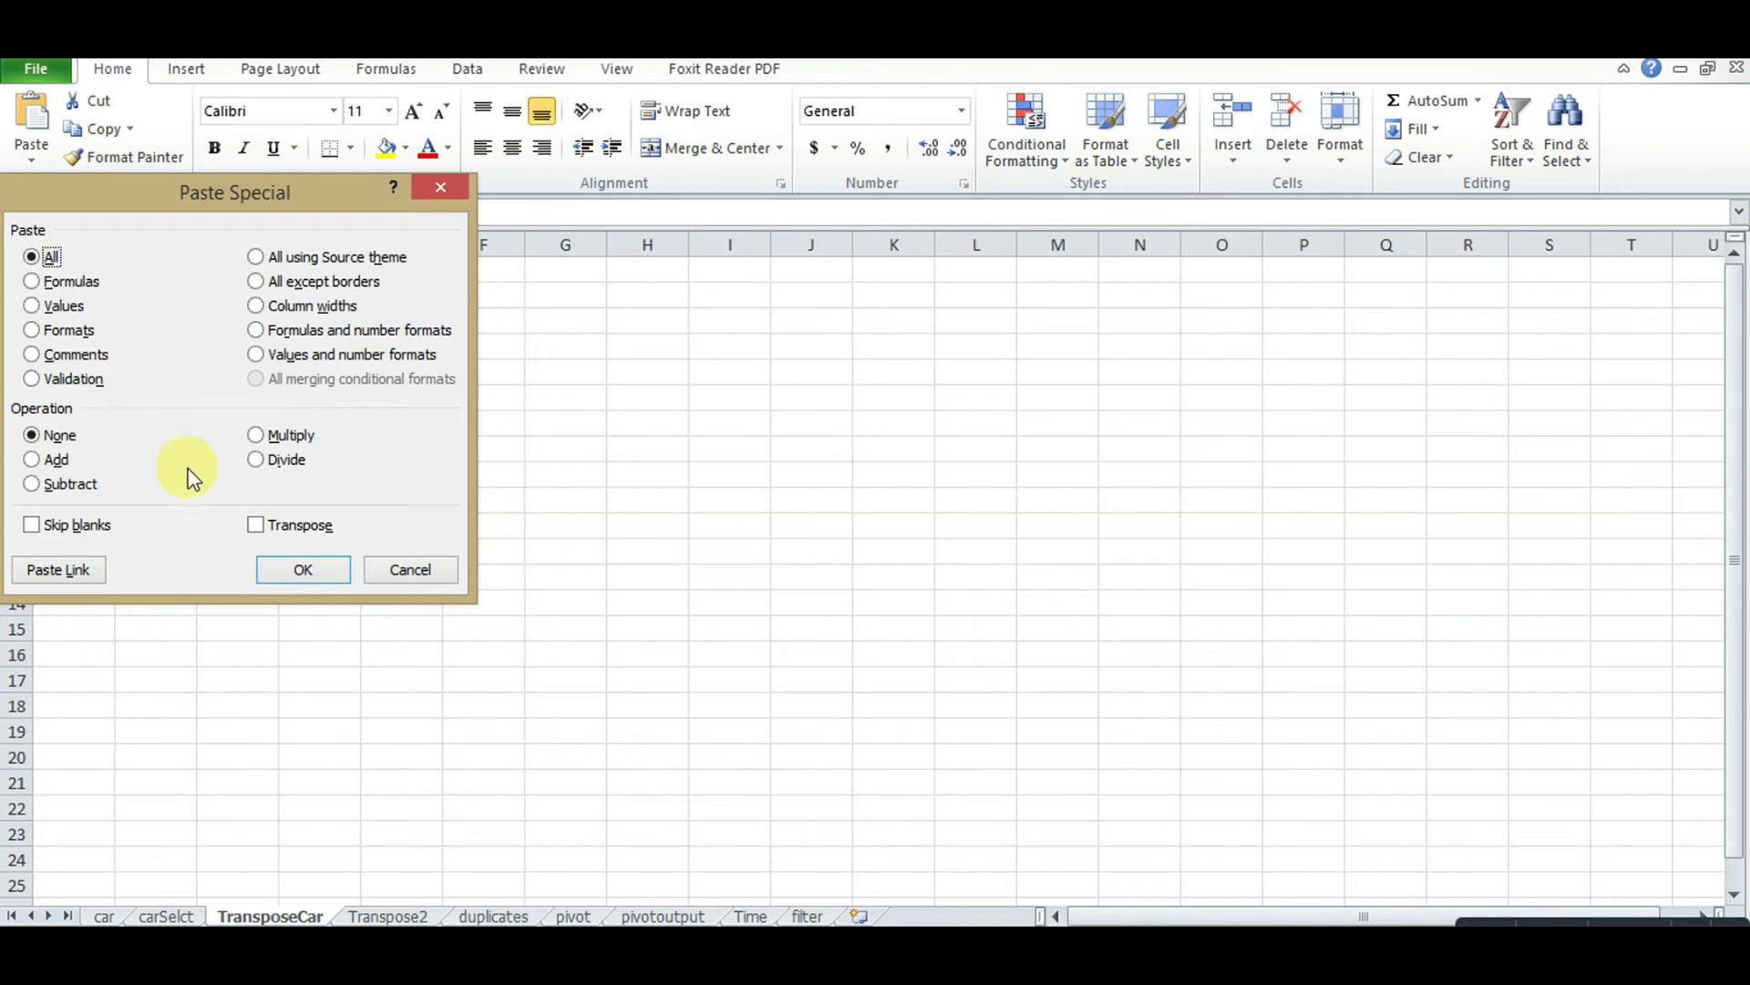
pyautogui.click(257, 524)
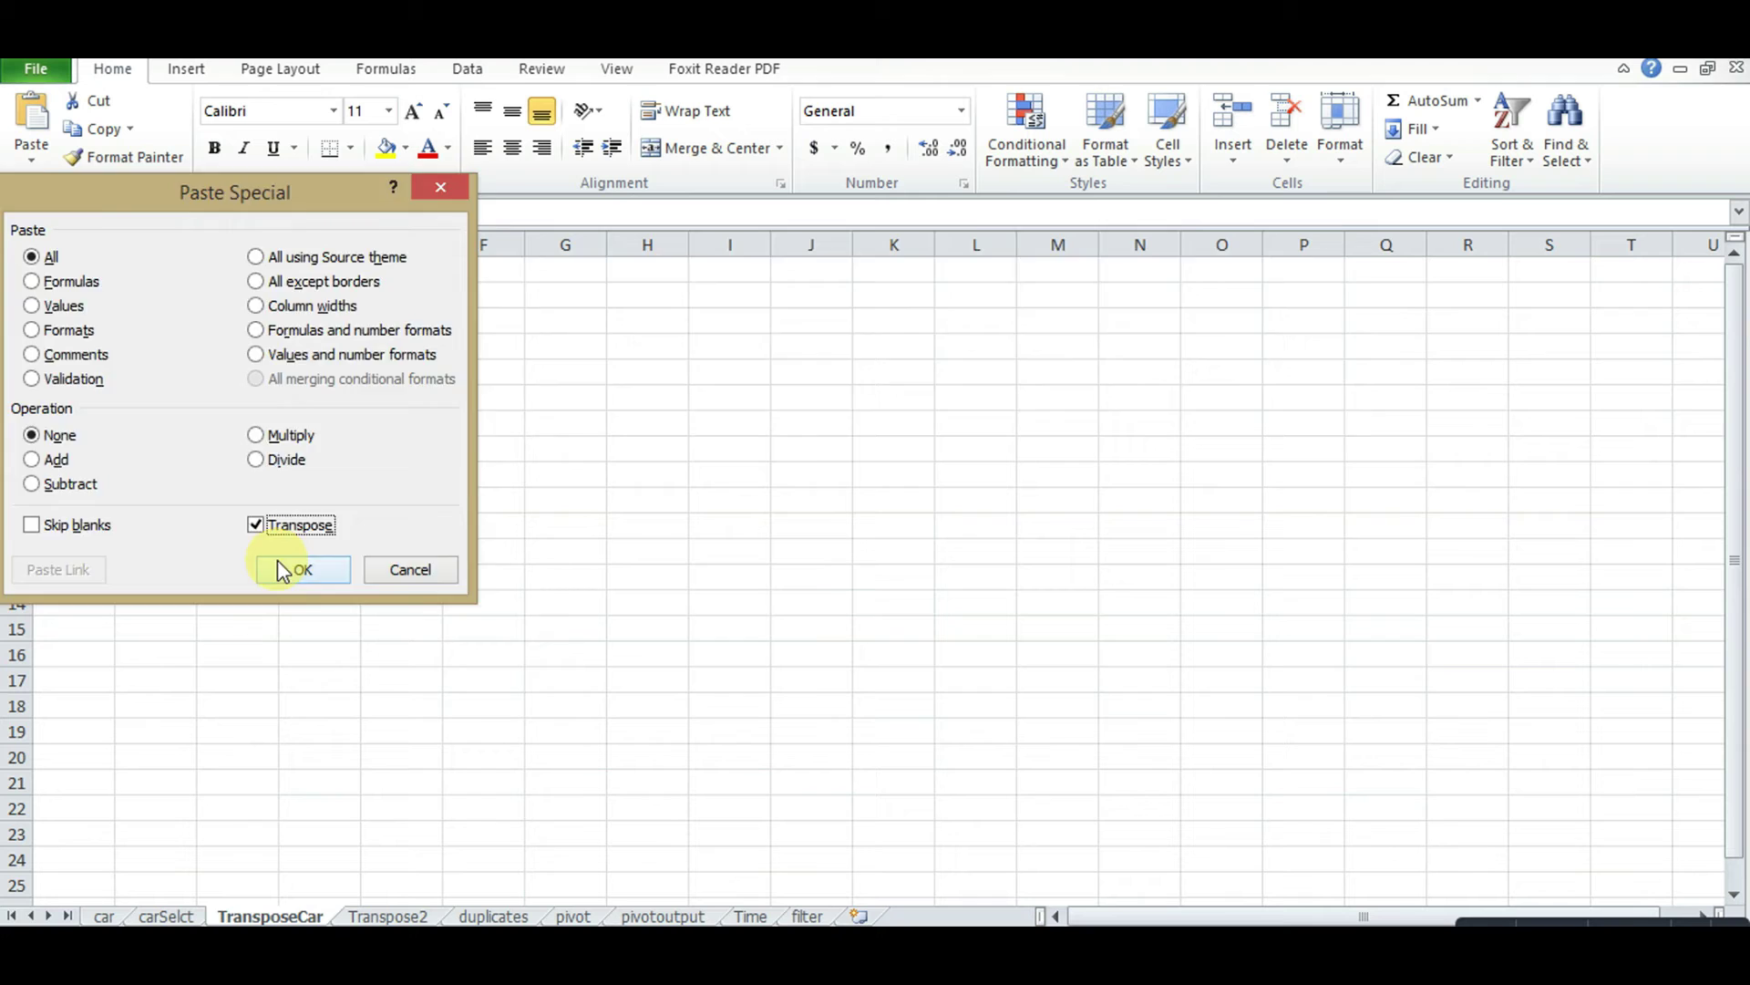
pyautogui.click(301, 569)
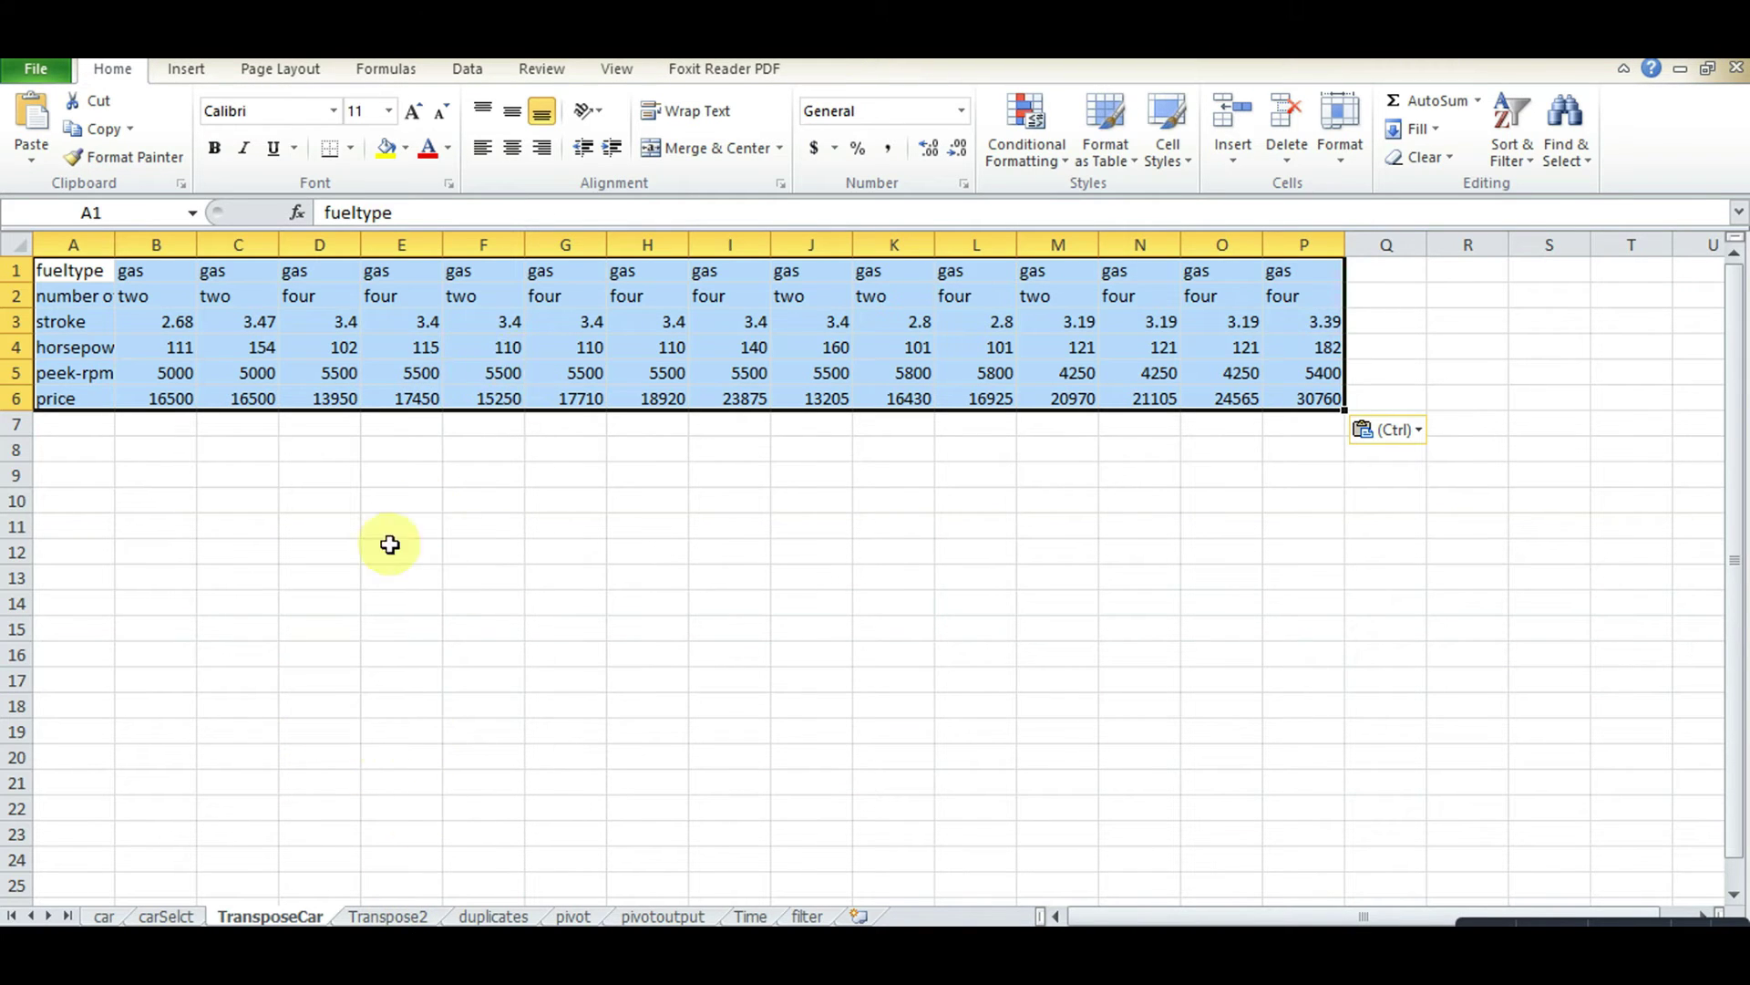
# Switch to the Transpose2 sheet and select the population column B1:B6.
pyautogui.click(388, 915)
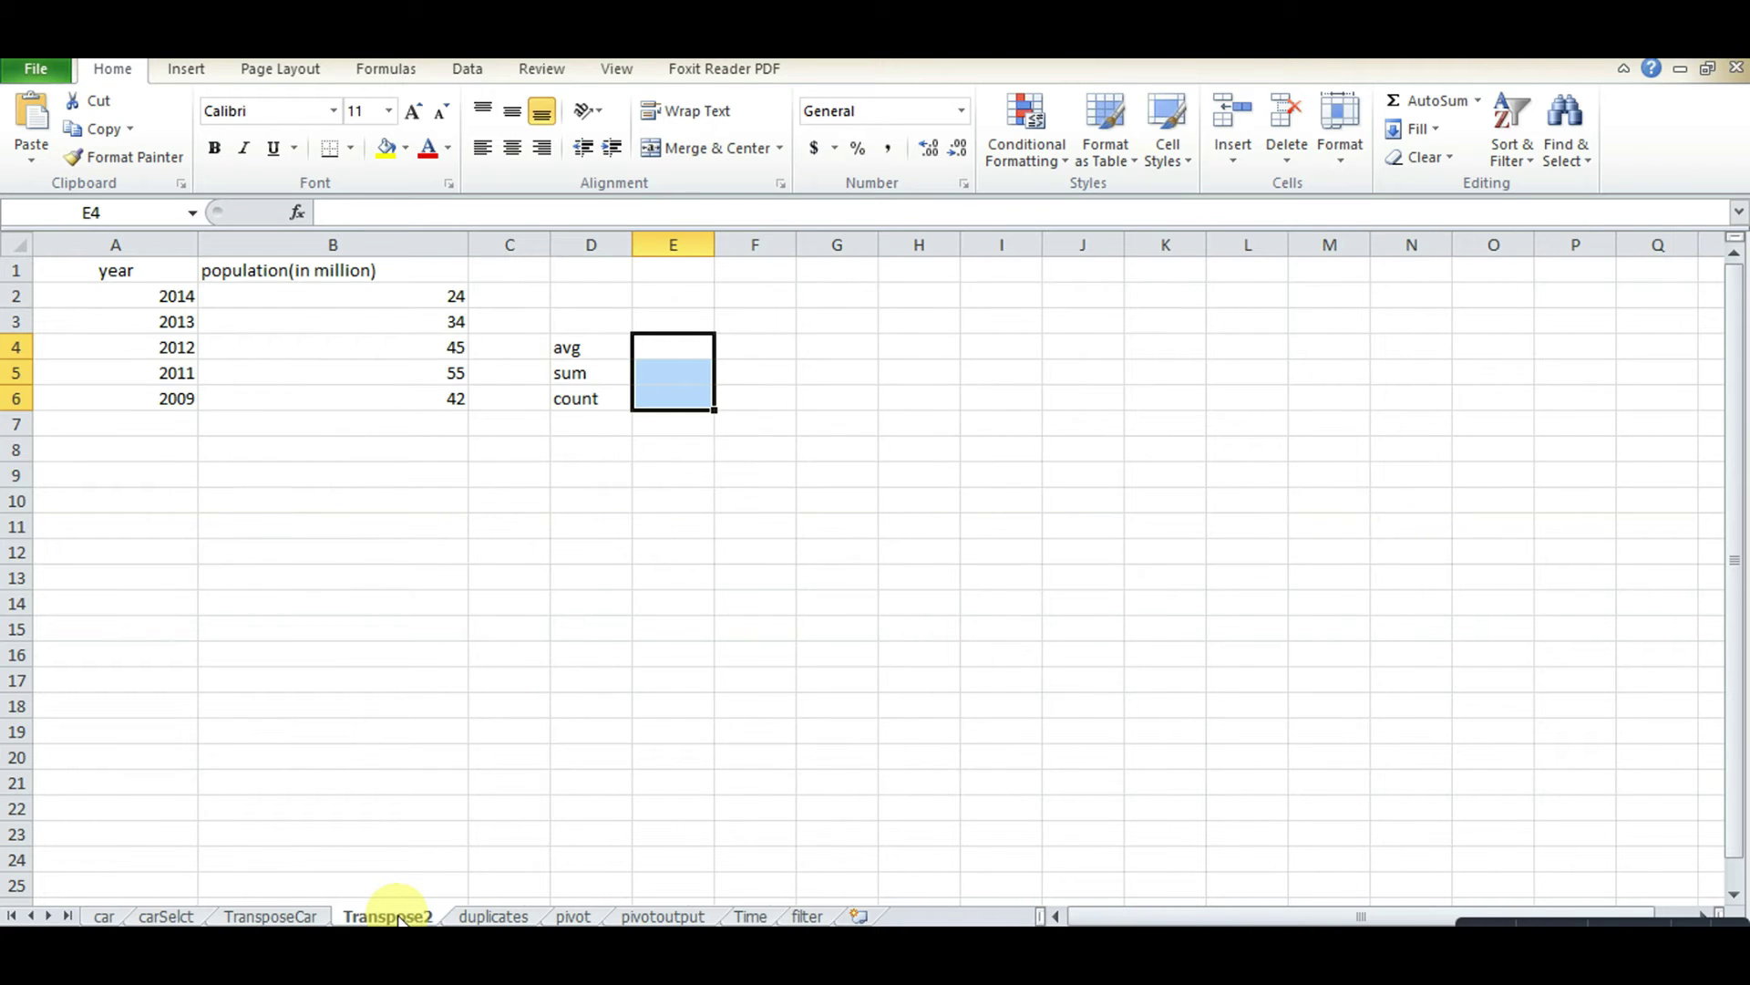
pyautogui.click(429, 345)
pyautogui.moveTo(450, 398); pyautogui.dragTo(43, 271)
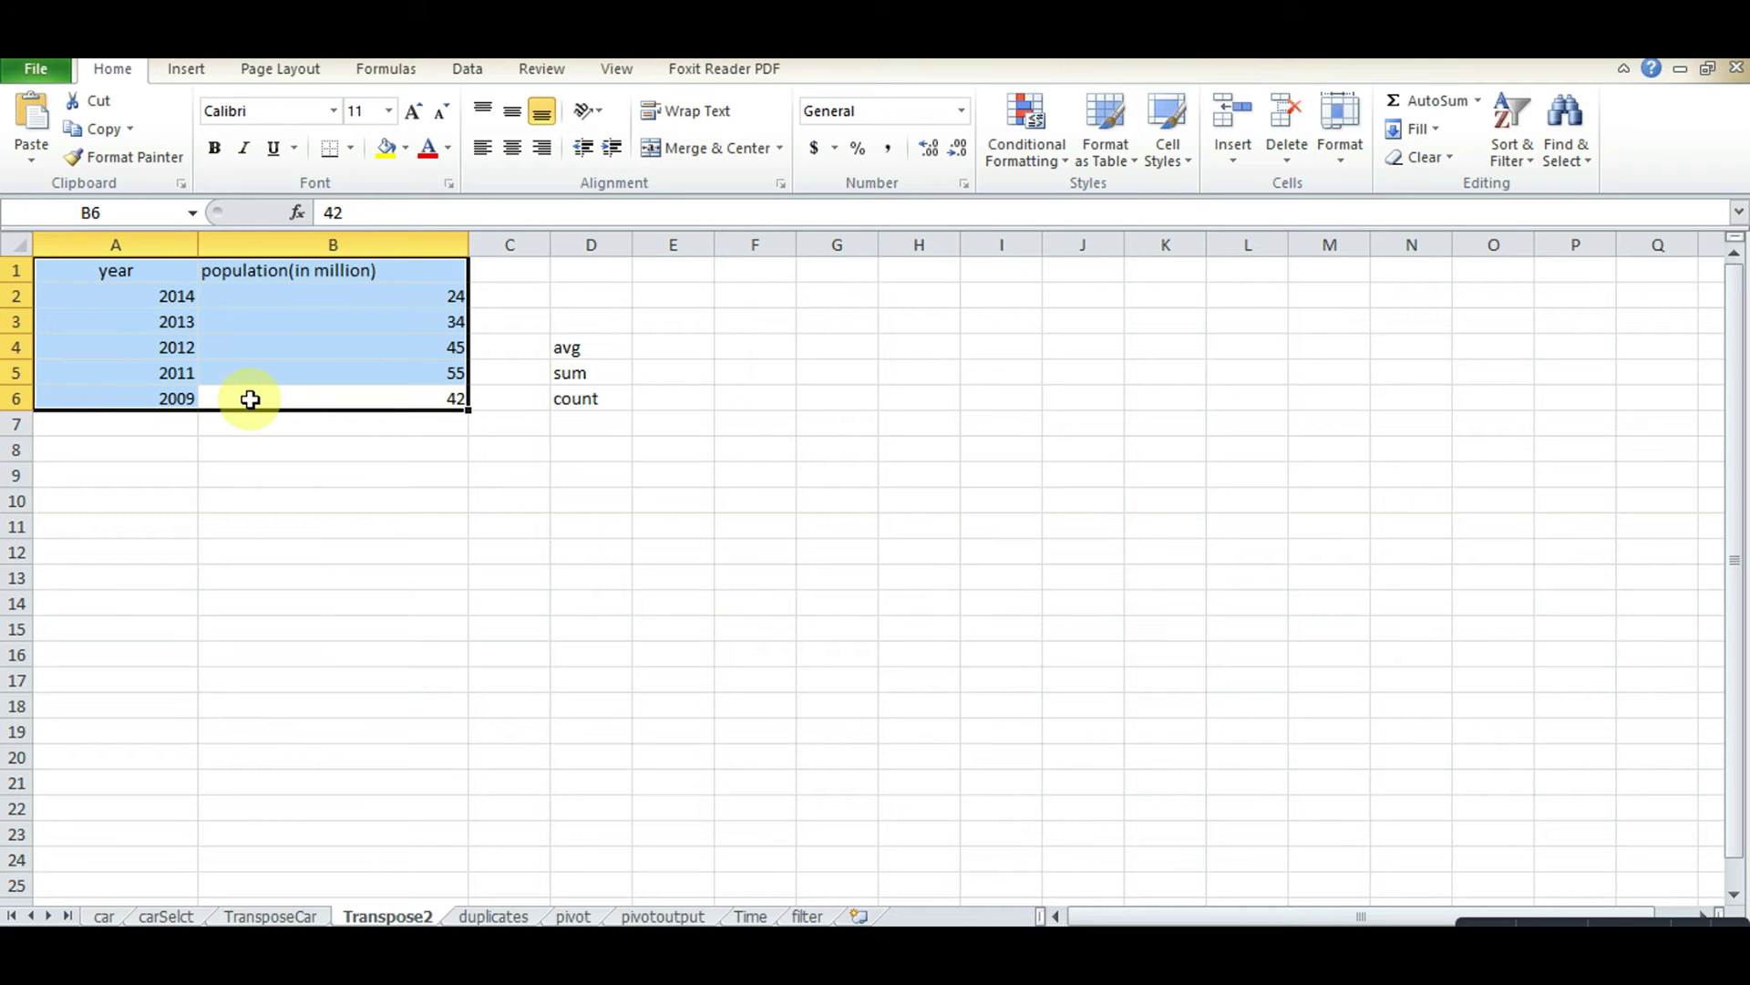
# Copy the year and population table A1:B6 and paste it transposed into A10.
pyautogui.click(309, 369)
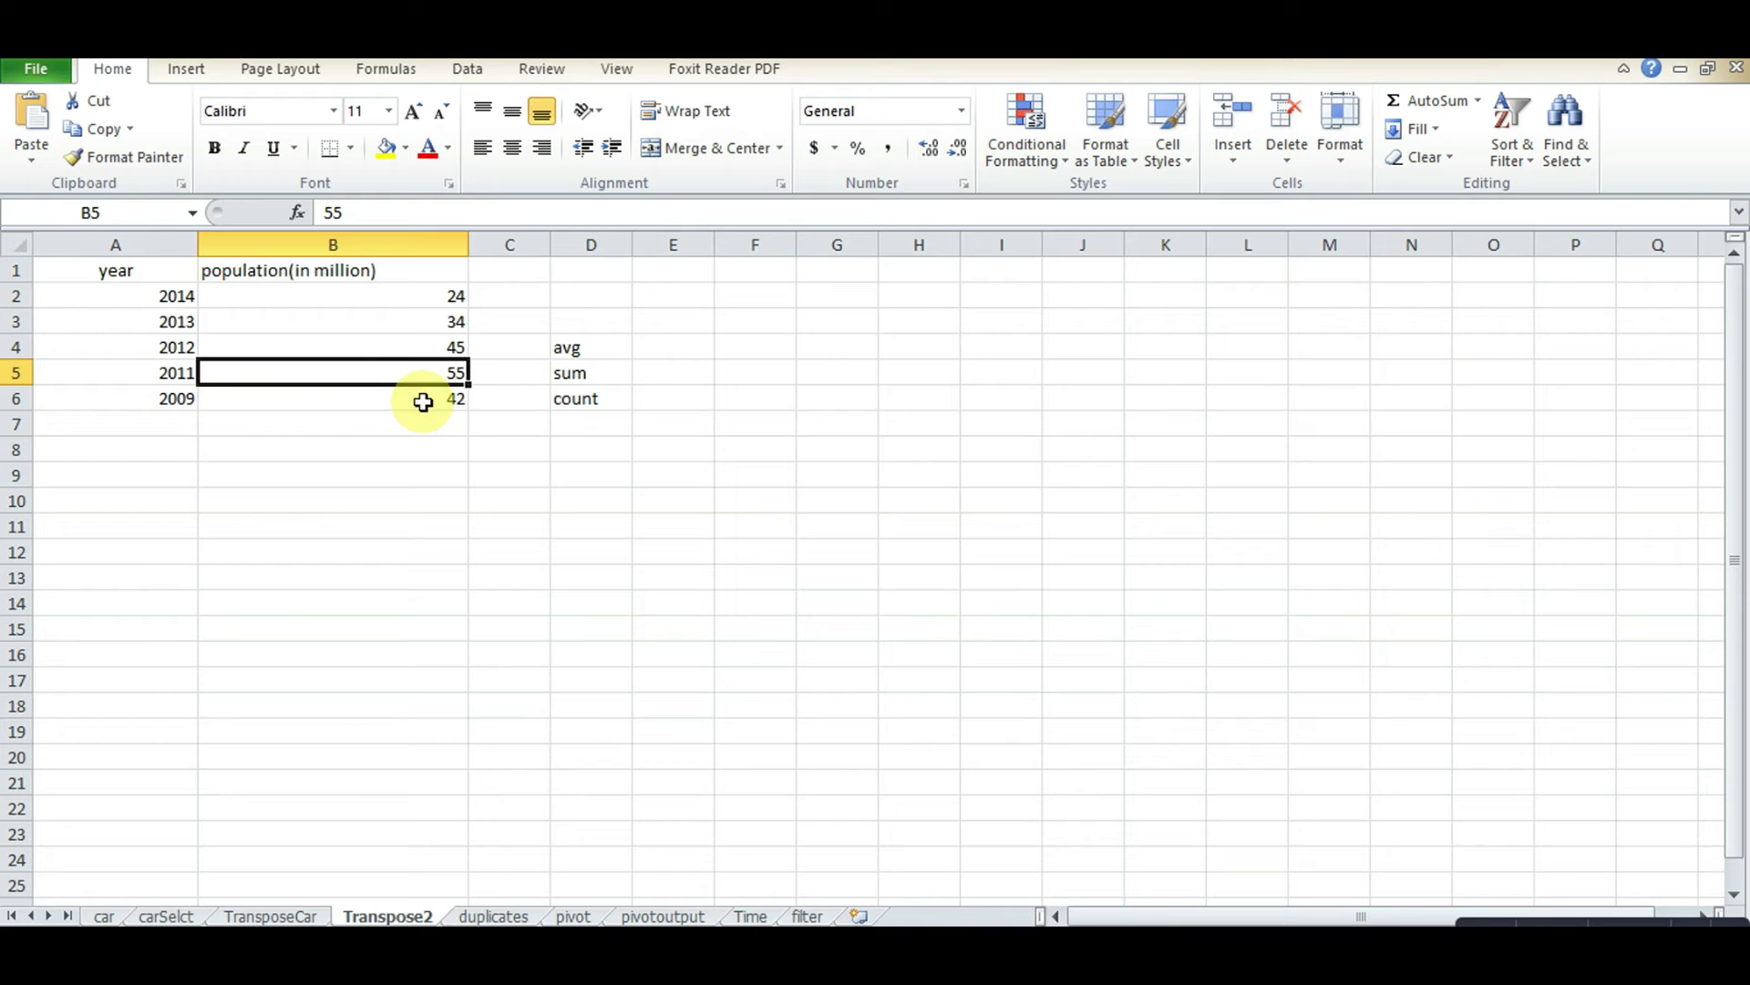
pyautogui.moveTo(461, 398); pyautogui.dragTo(118, 227)
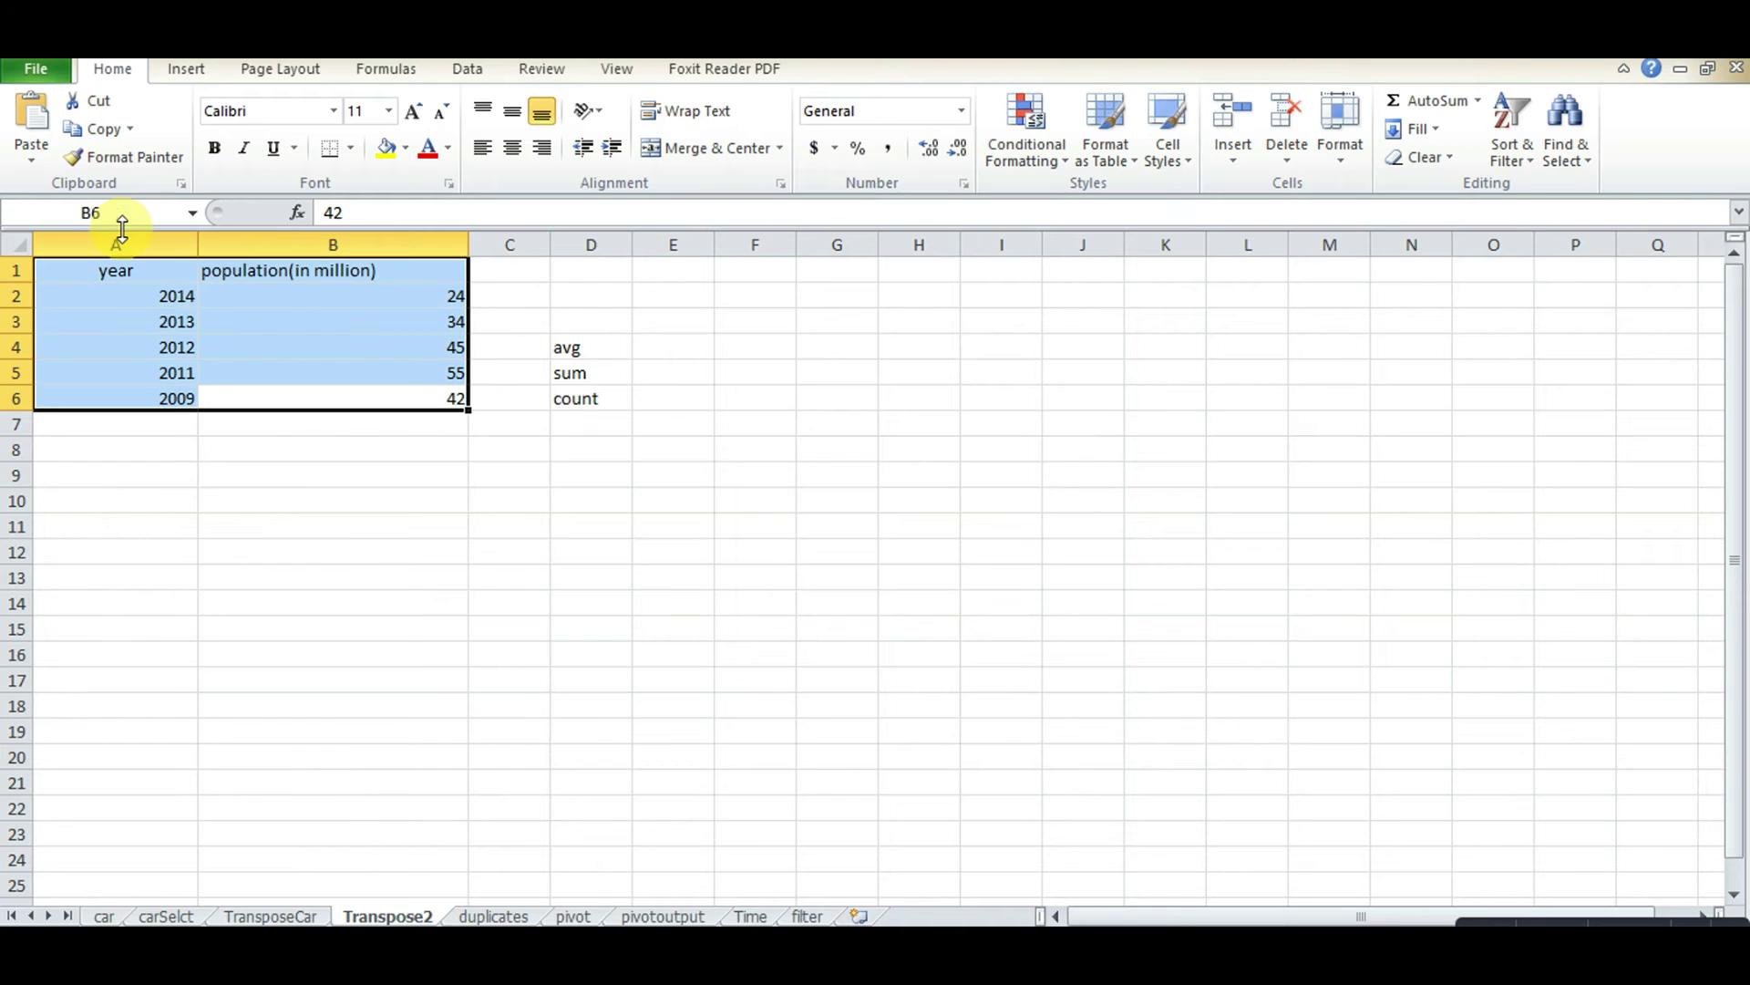
pyautogui.rightClick(153, 318)
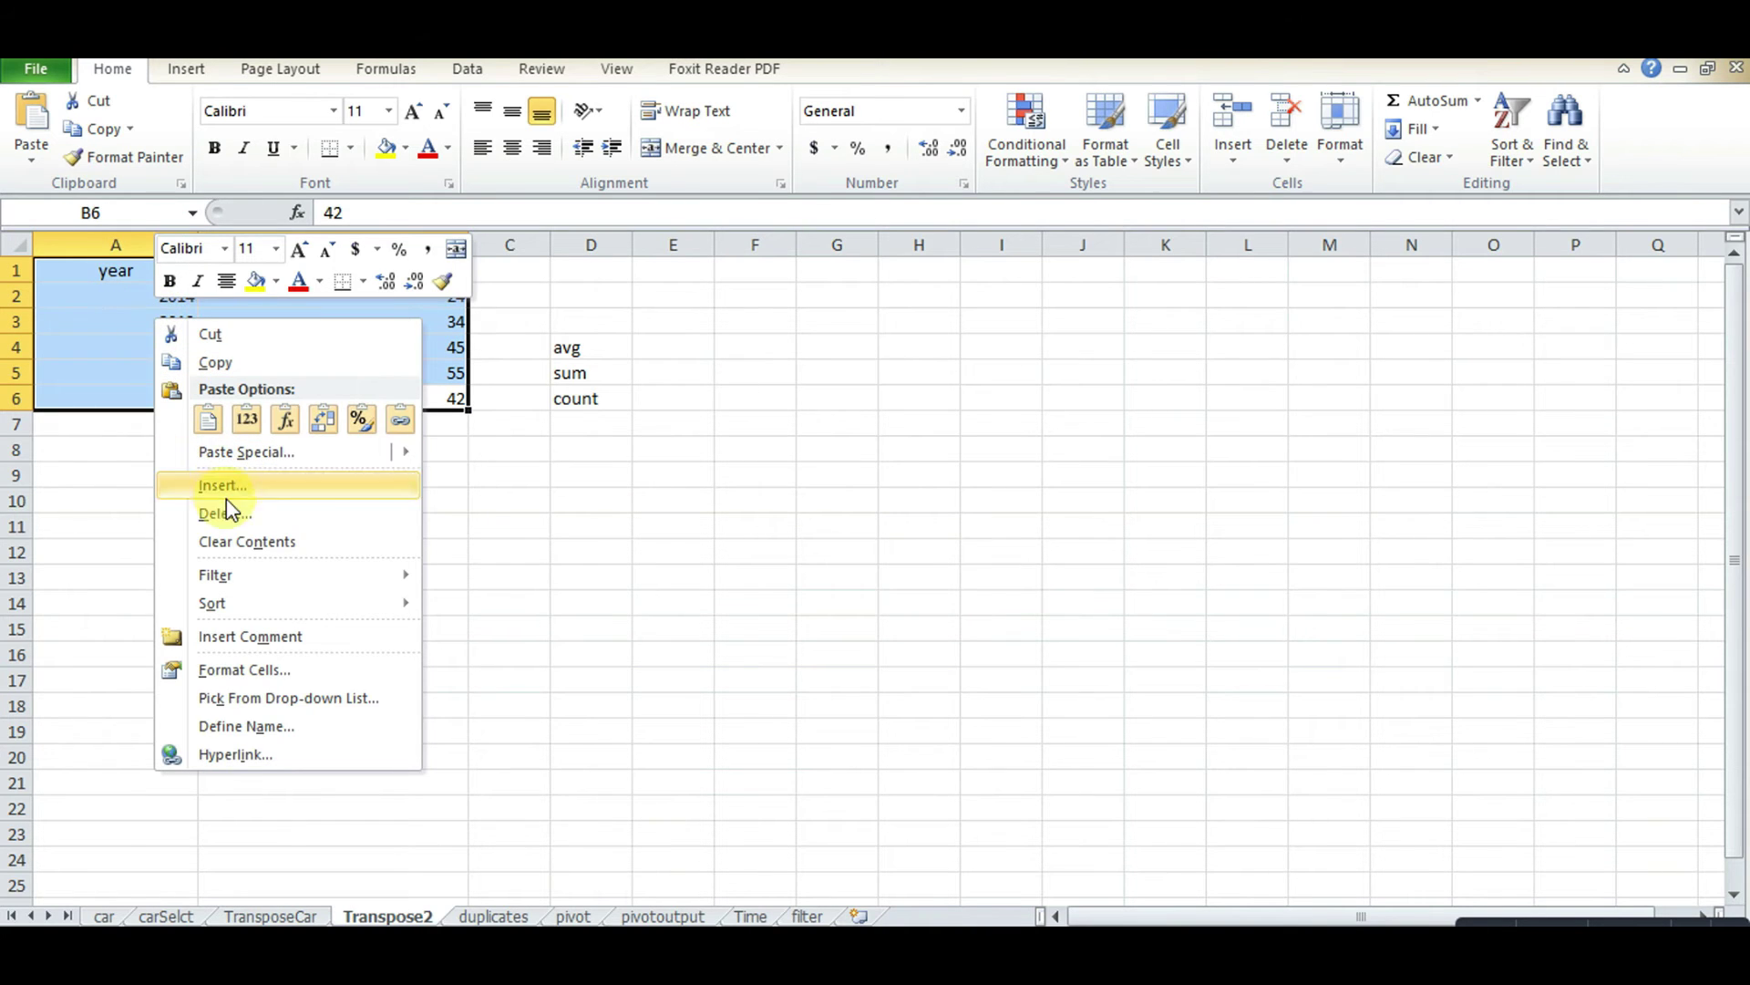
pyautogui.click(298, 365)
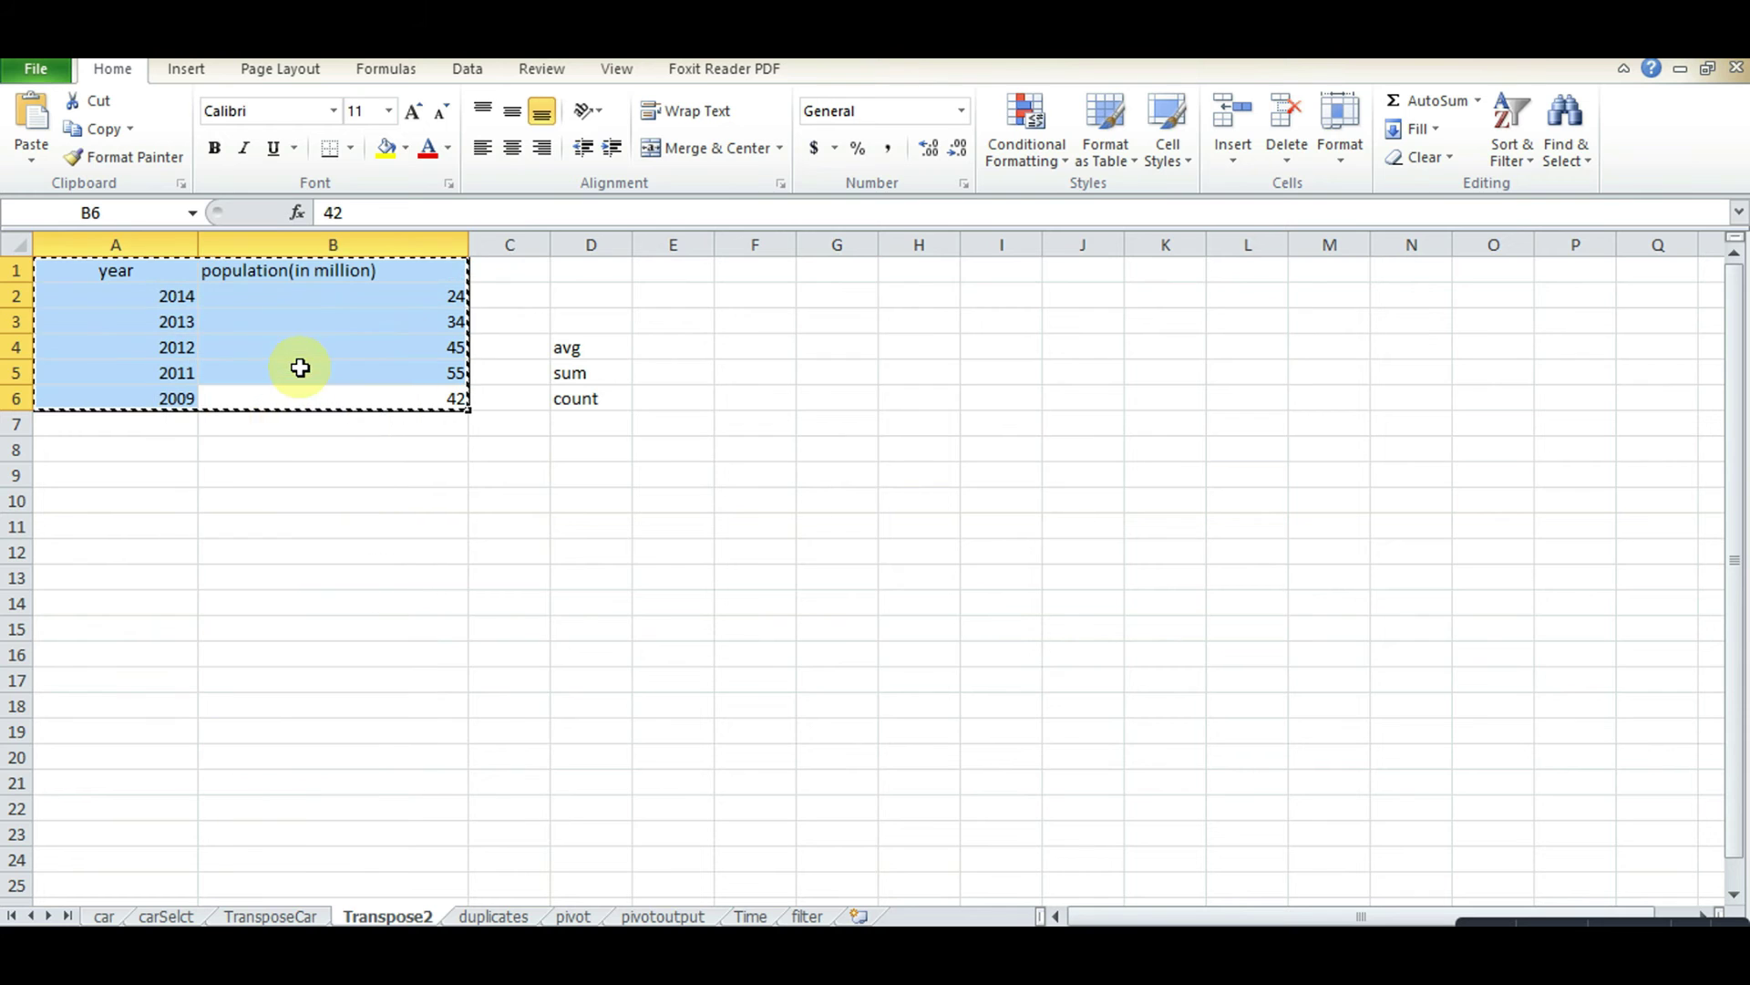
pyautogui.click(138, 494)
pyautogui.rightClick(139, 494)
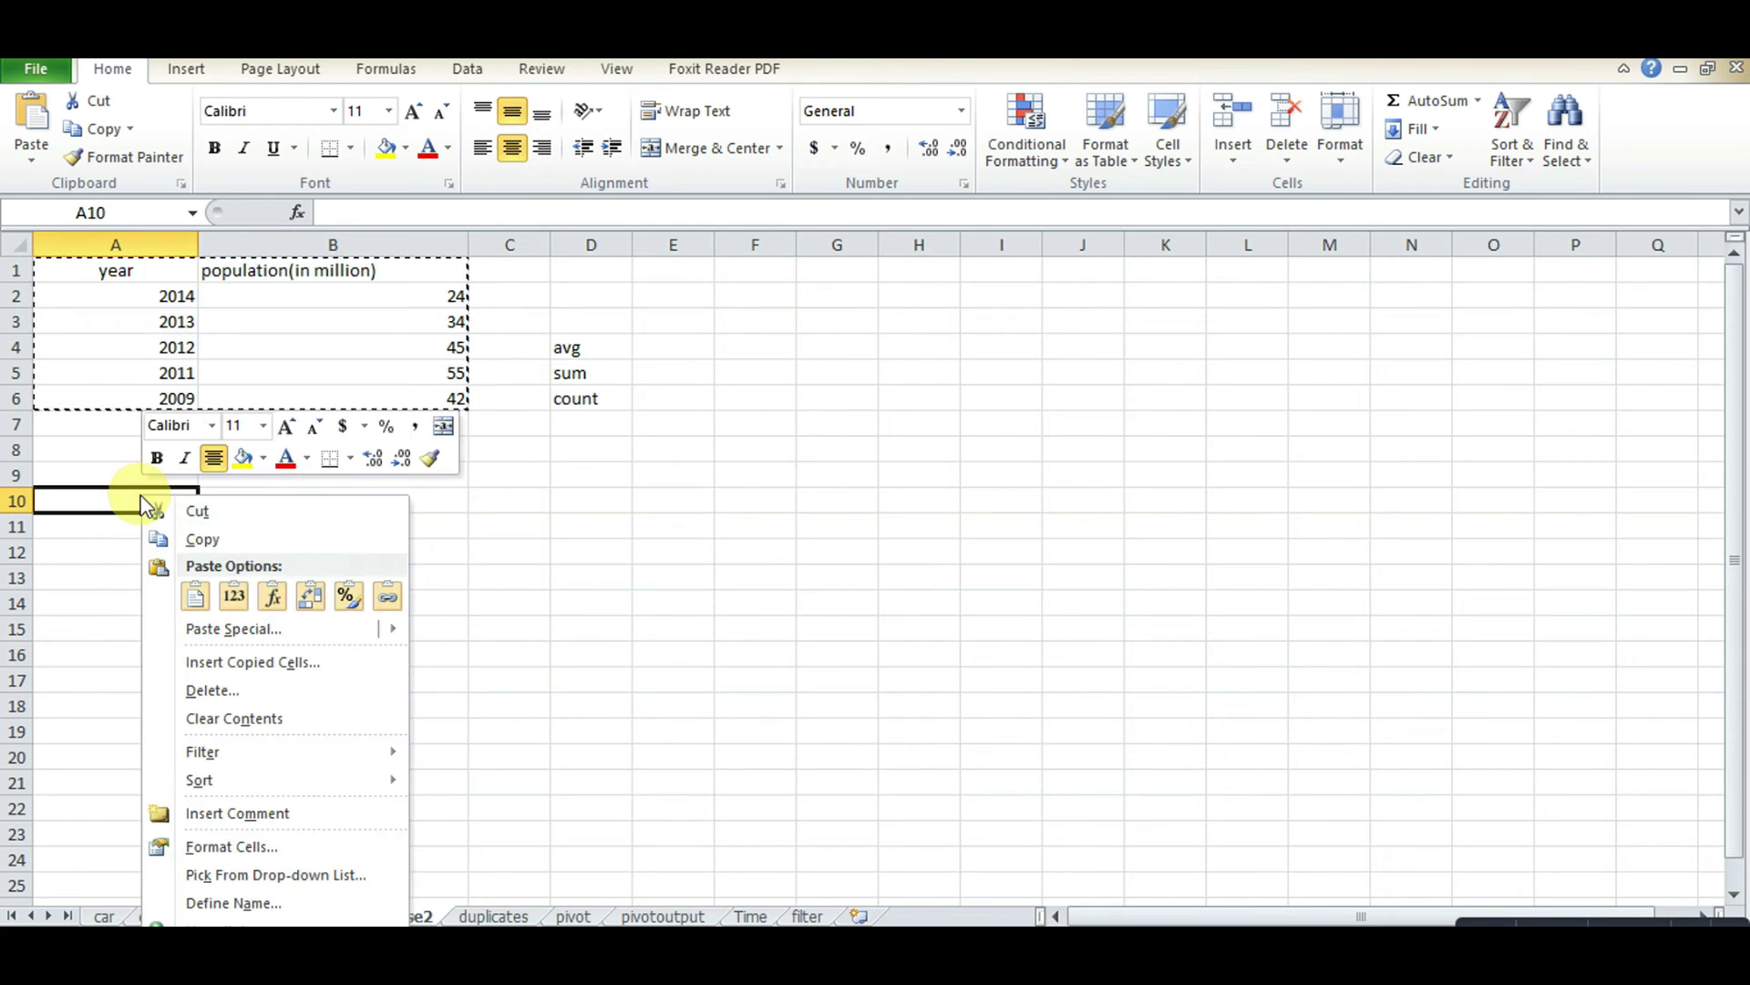
pyautogui.click(204, 635)
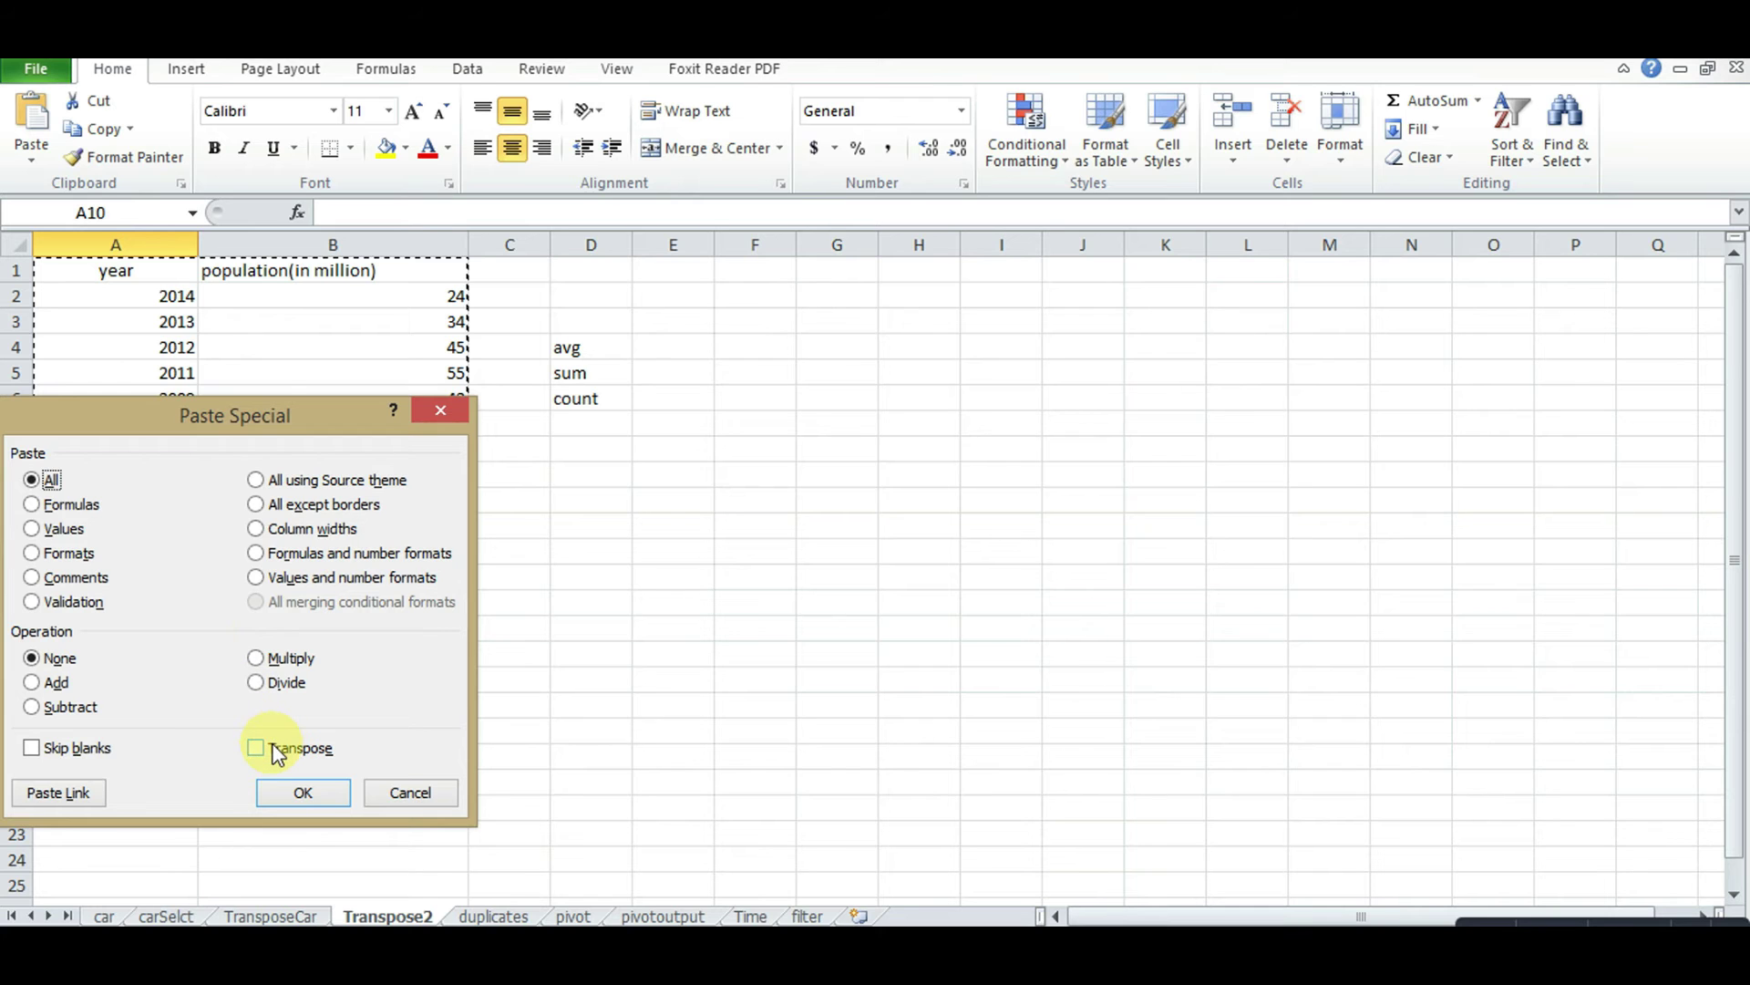
pyautogui.click(279, 751)
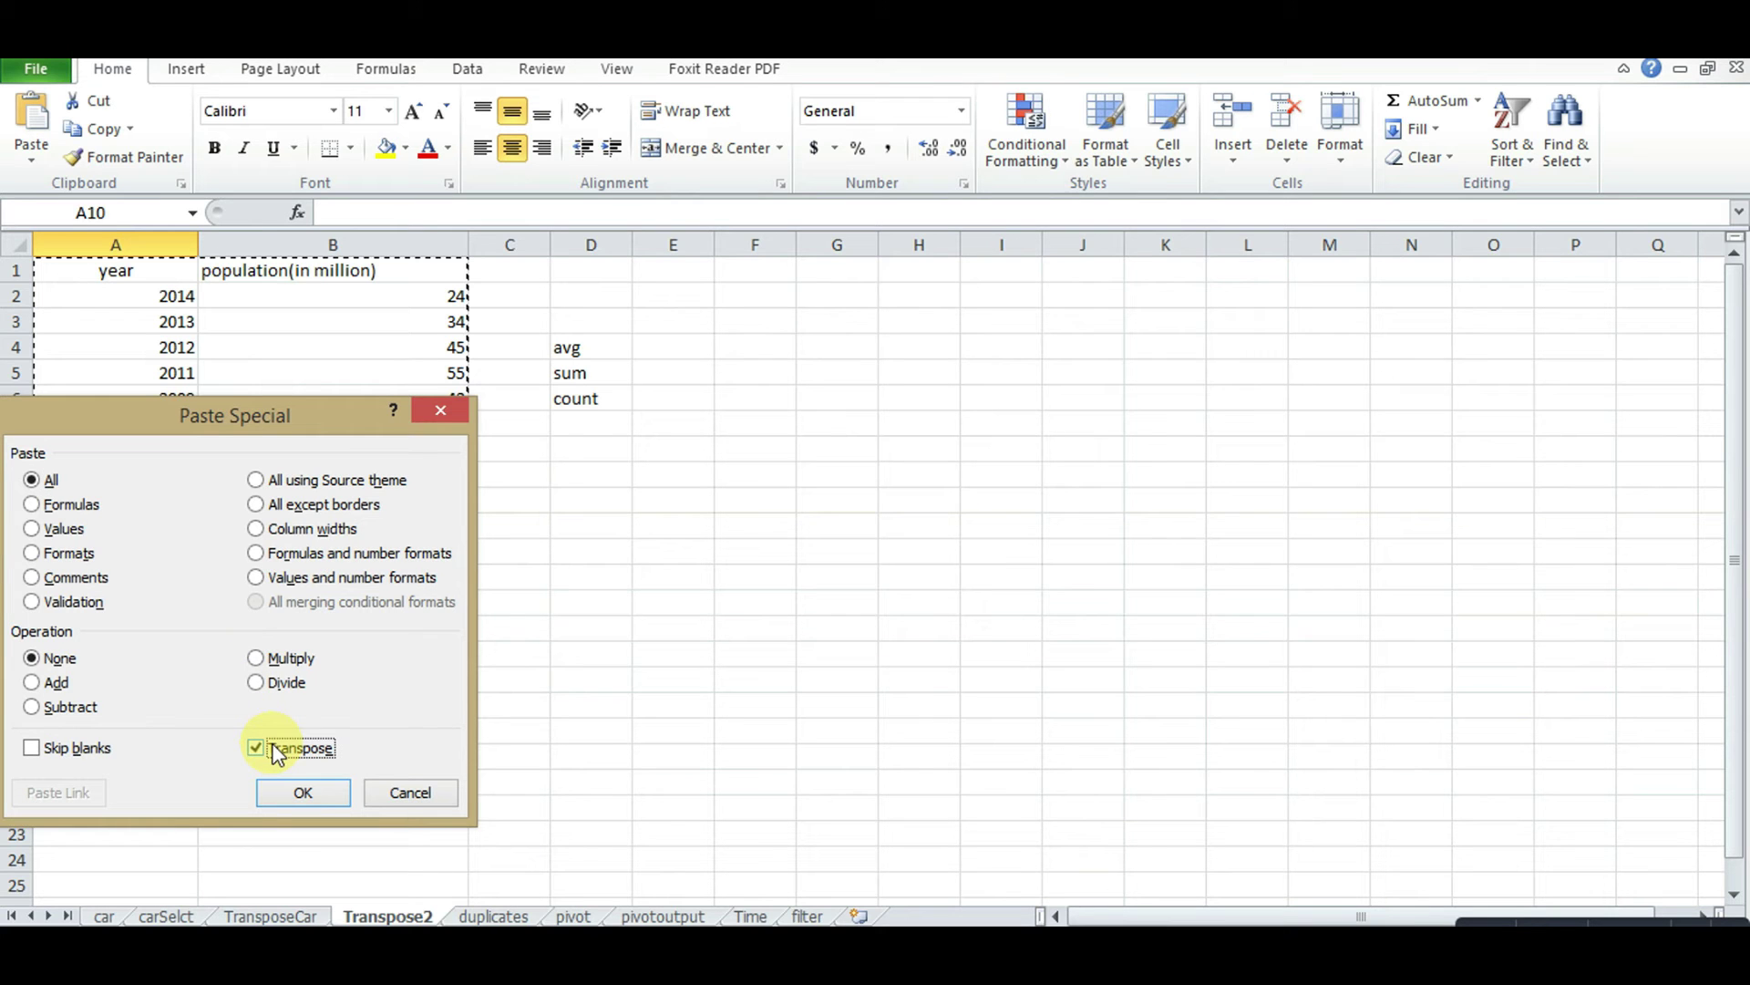
pyautogui.click(301, 792)
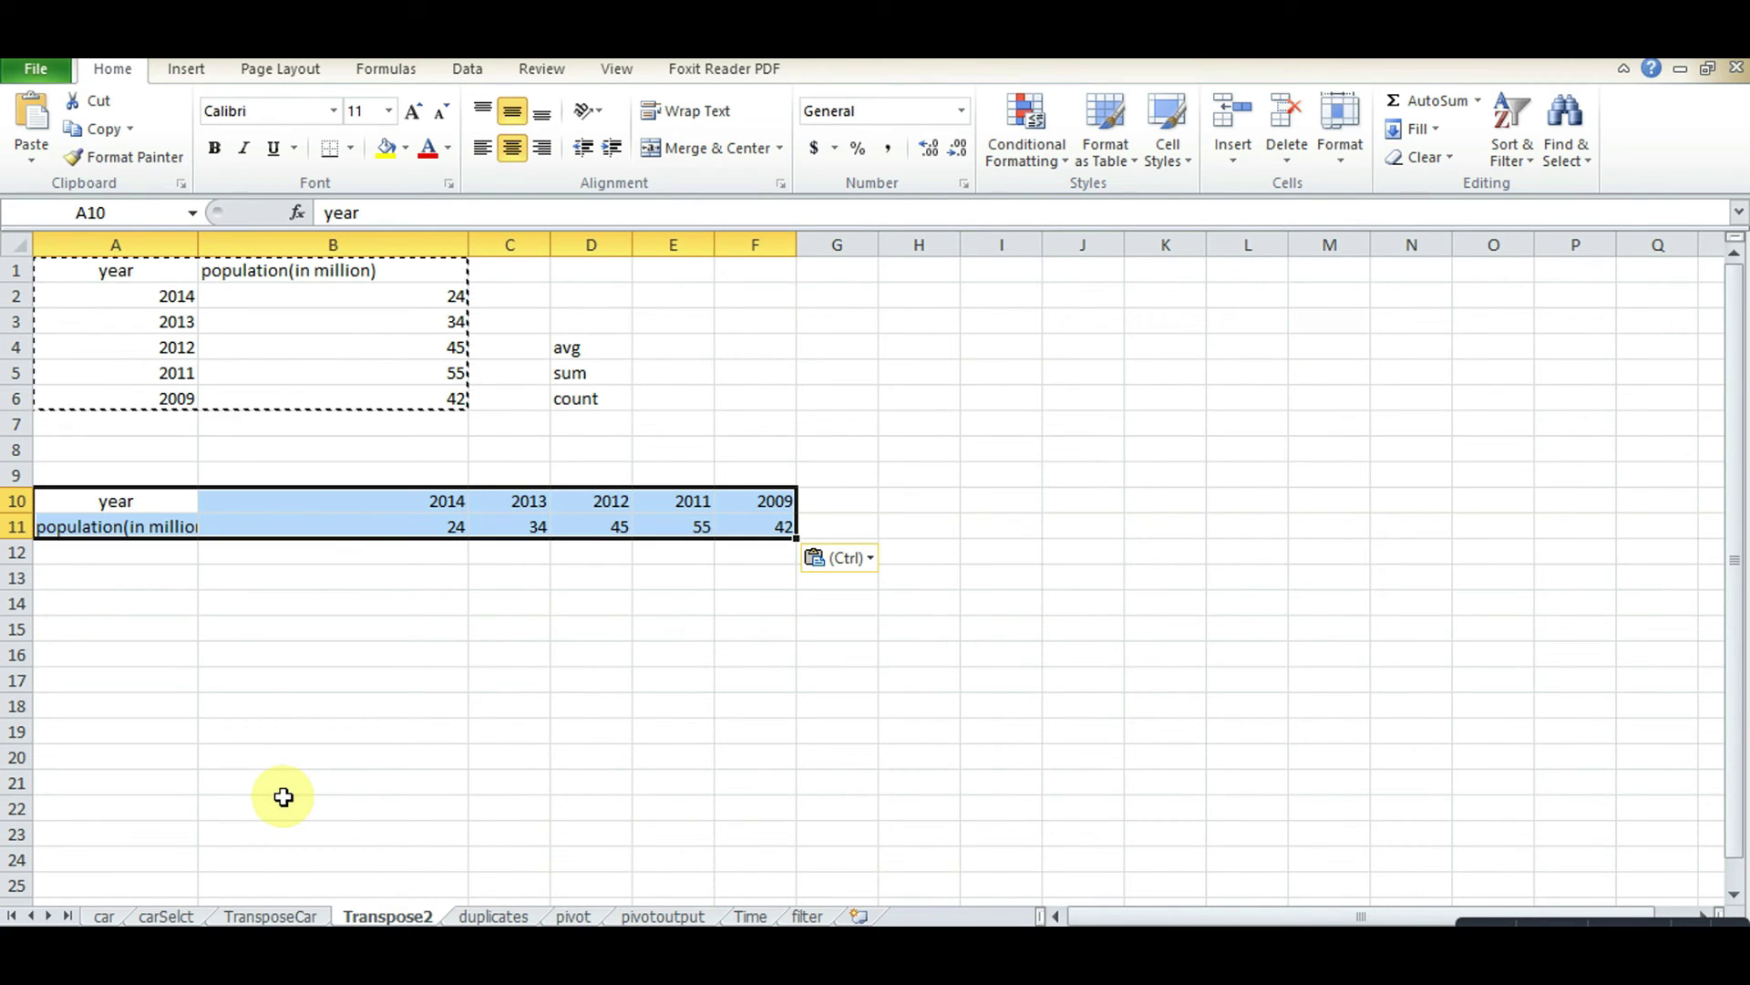
# Widen column A to fit its labels and clear the copy marquee.
pyautogui.moveTo(198, 241); pyautogui.dragTo(262, 242)
pyautogui.click(216, 470)
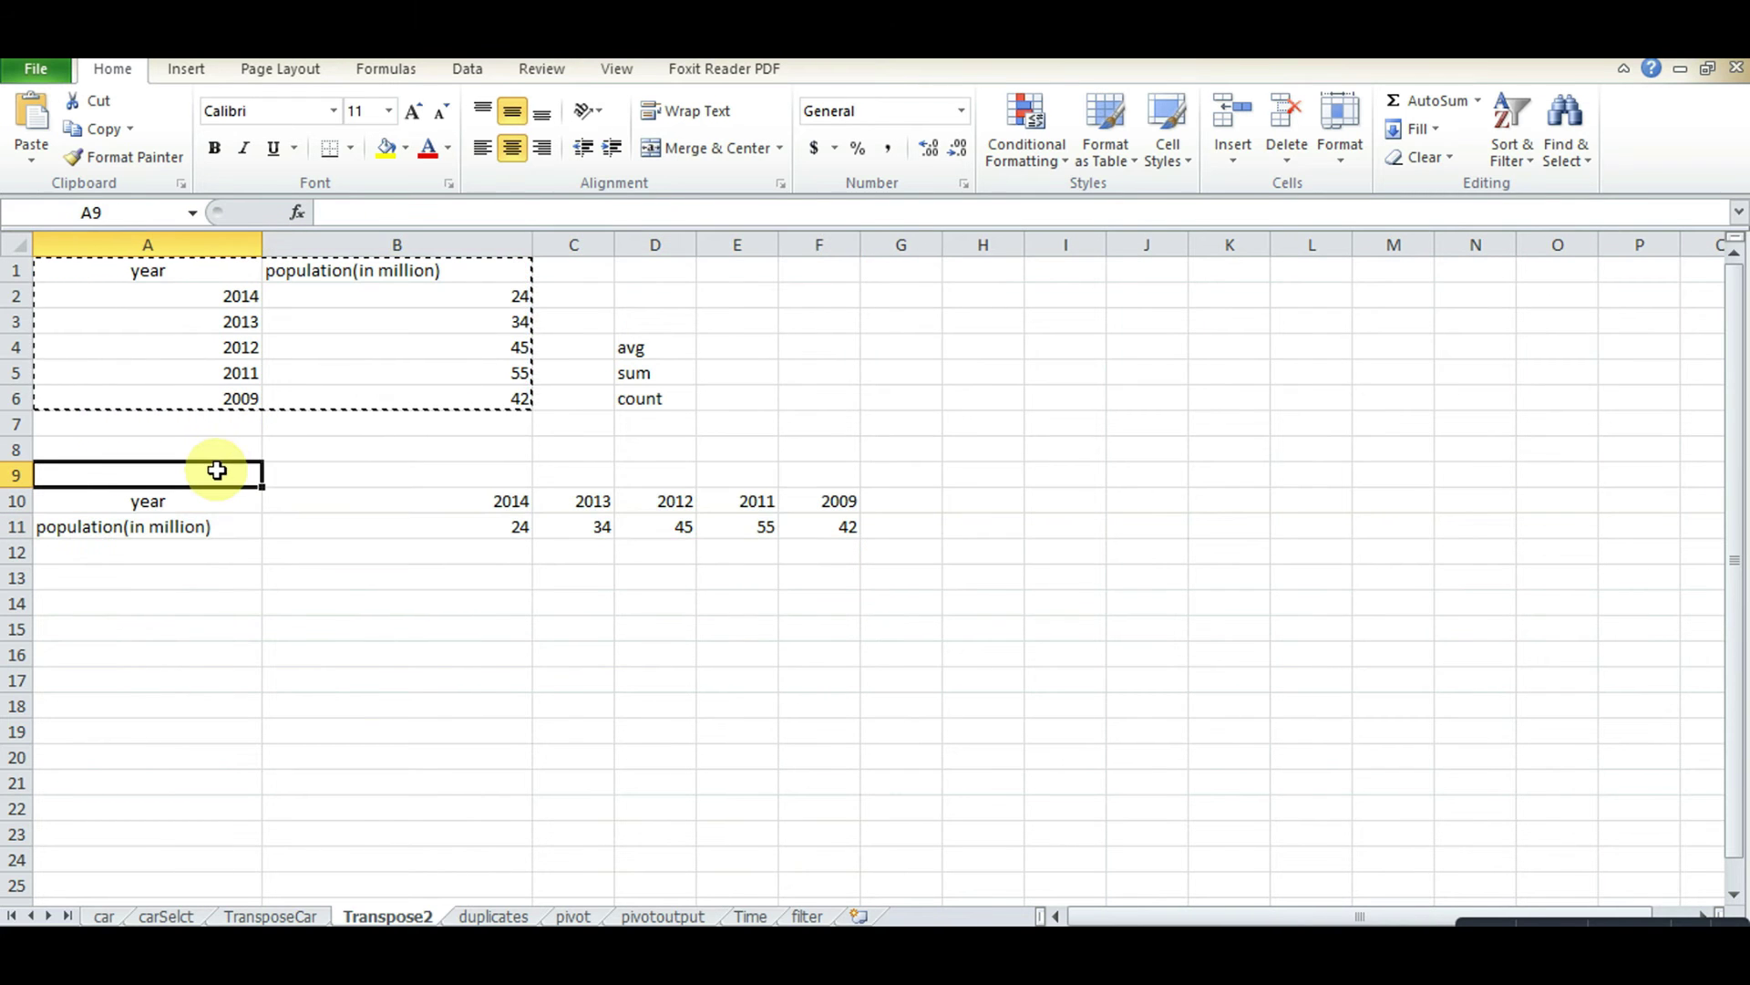
pyautogui.press('Escape')
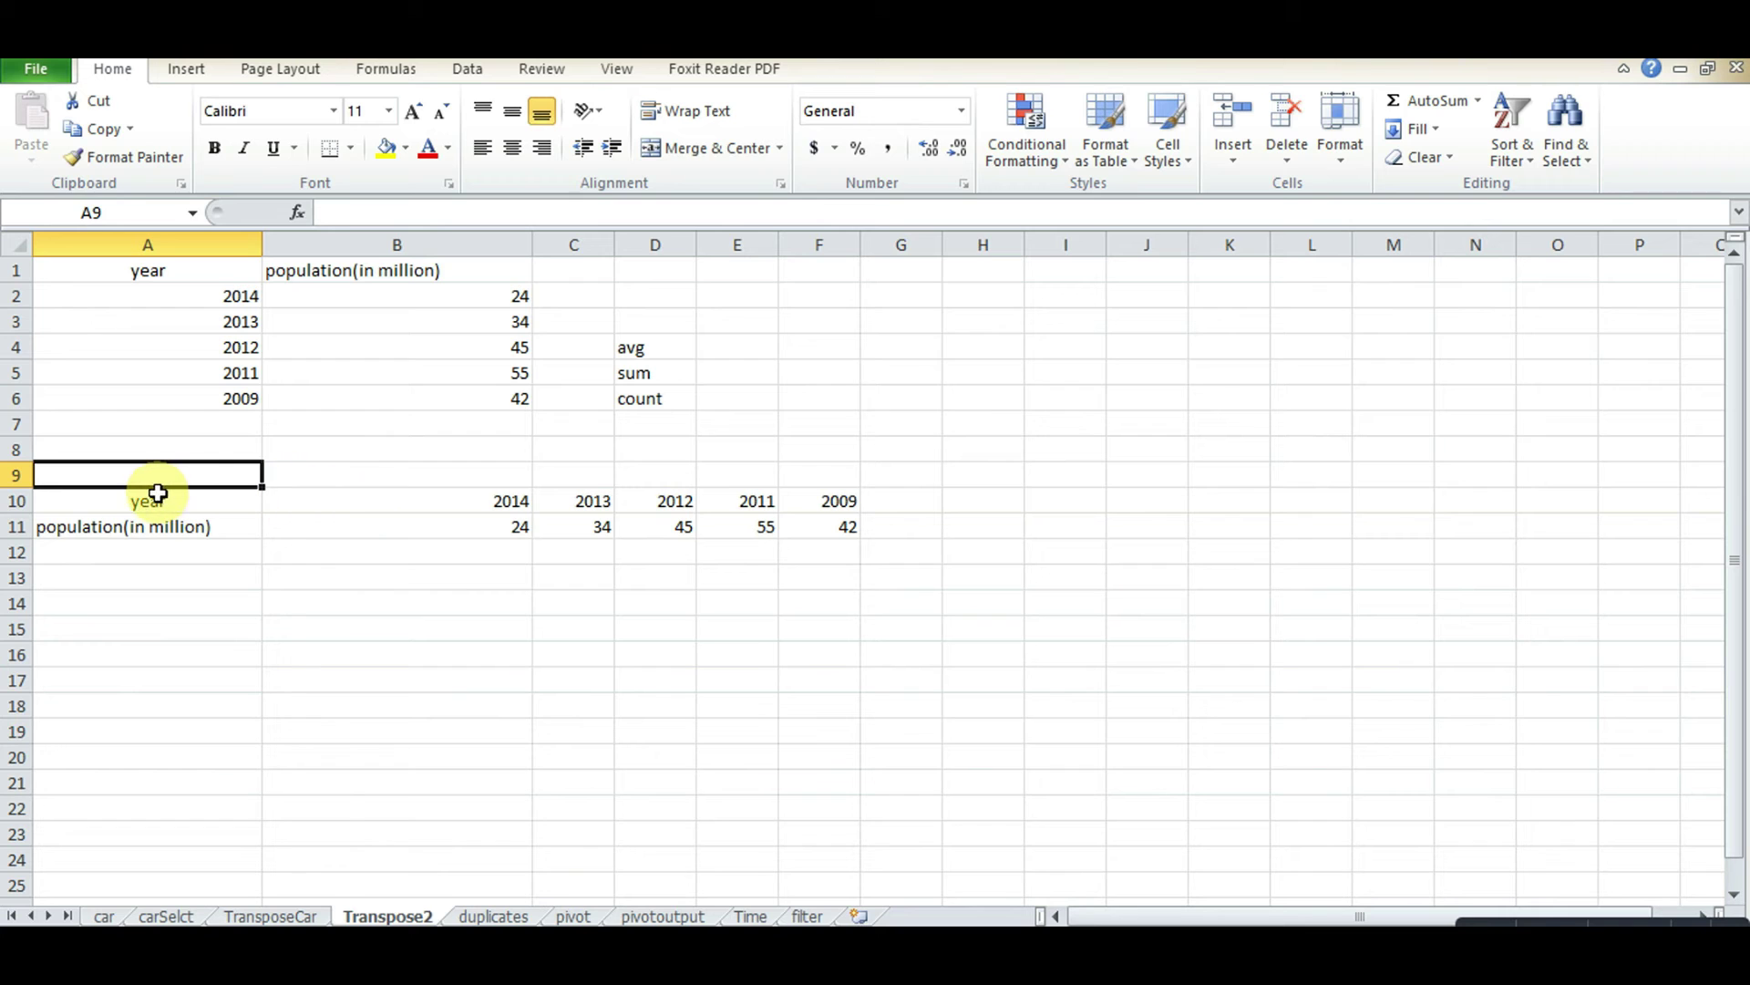
pyautogui.click(664, 347)
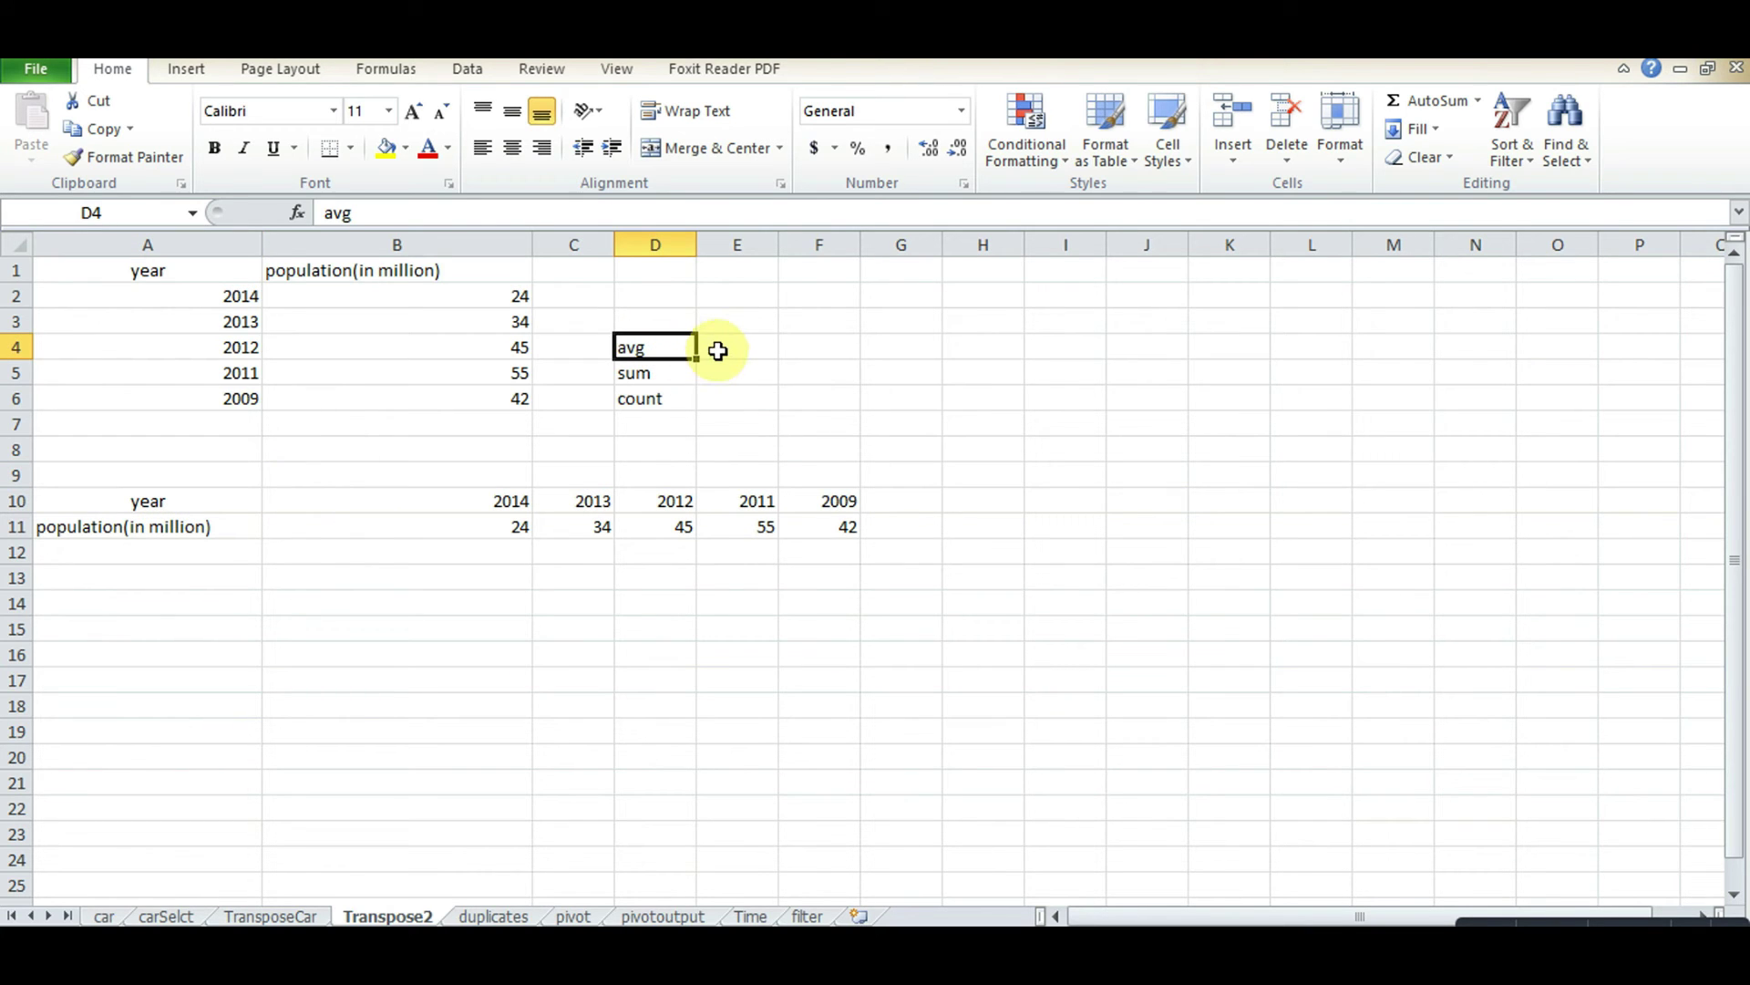
# Enter =AVERAGE(B2:B6) in E4 beside the avg label, giving 40.
pyautogui.click(717, 350)
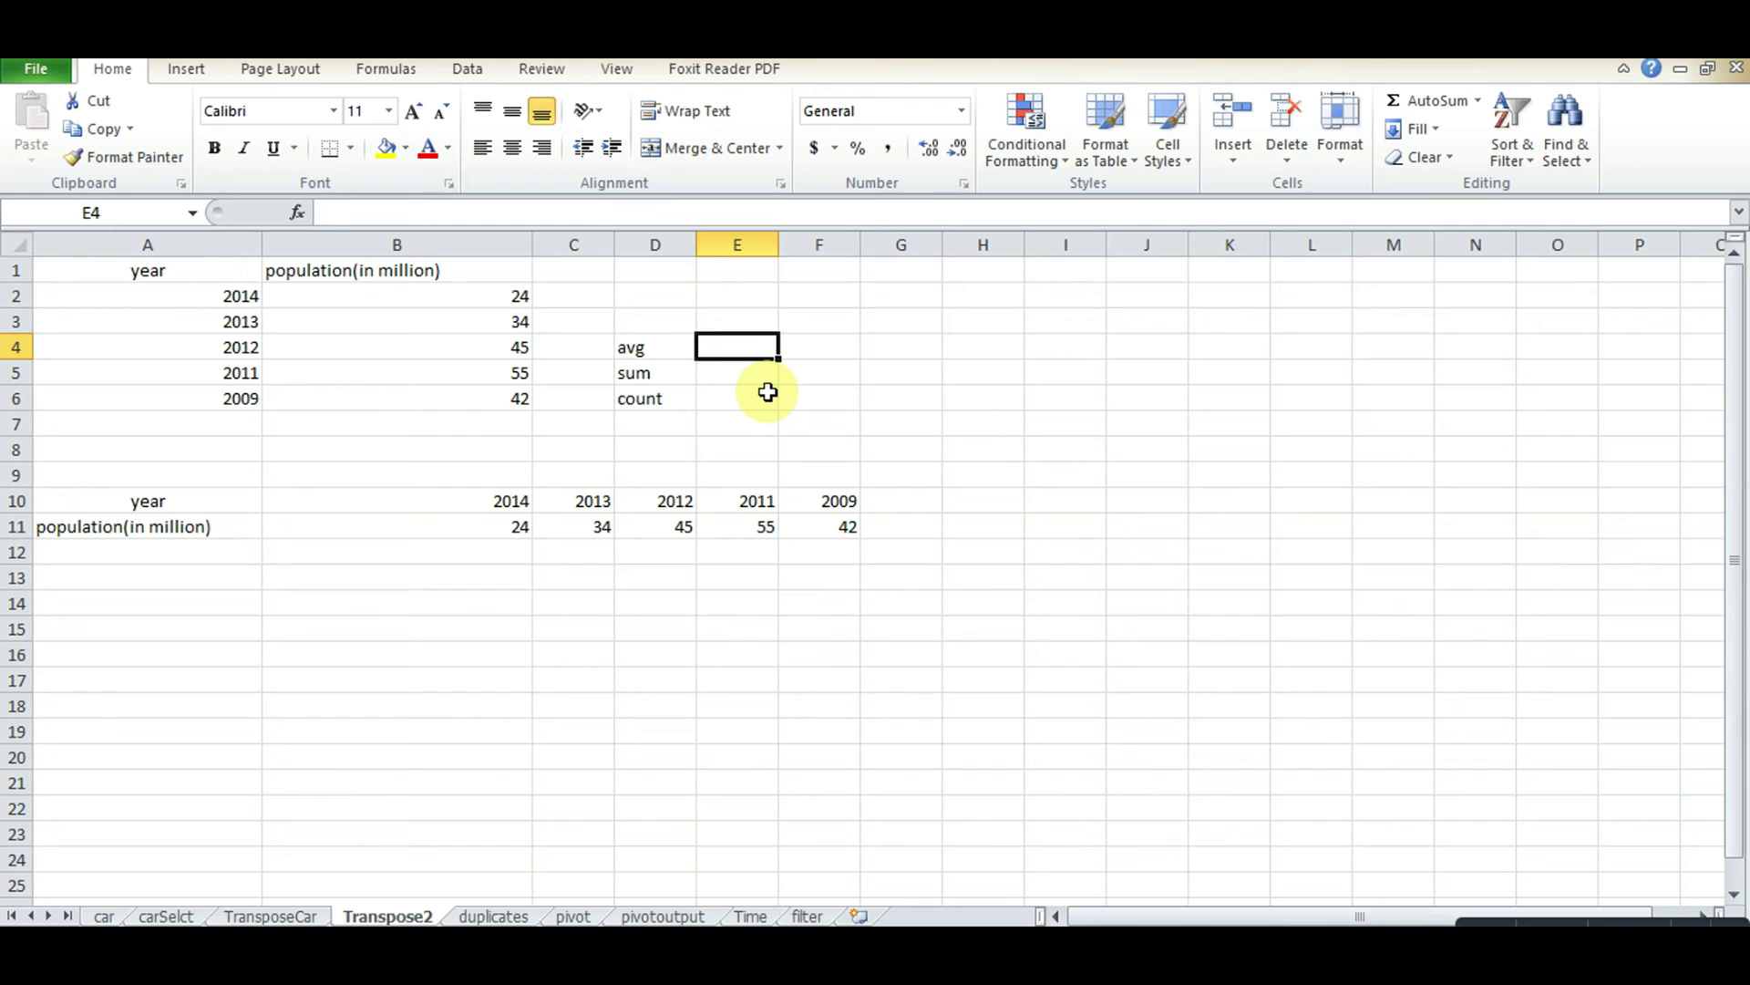
pyautogui.write('=')
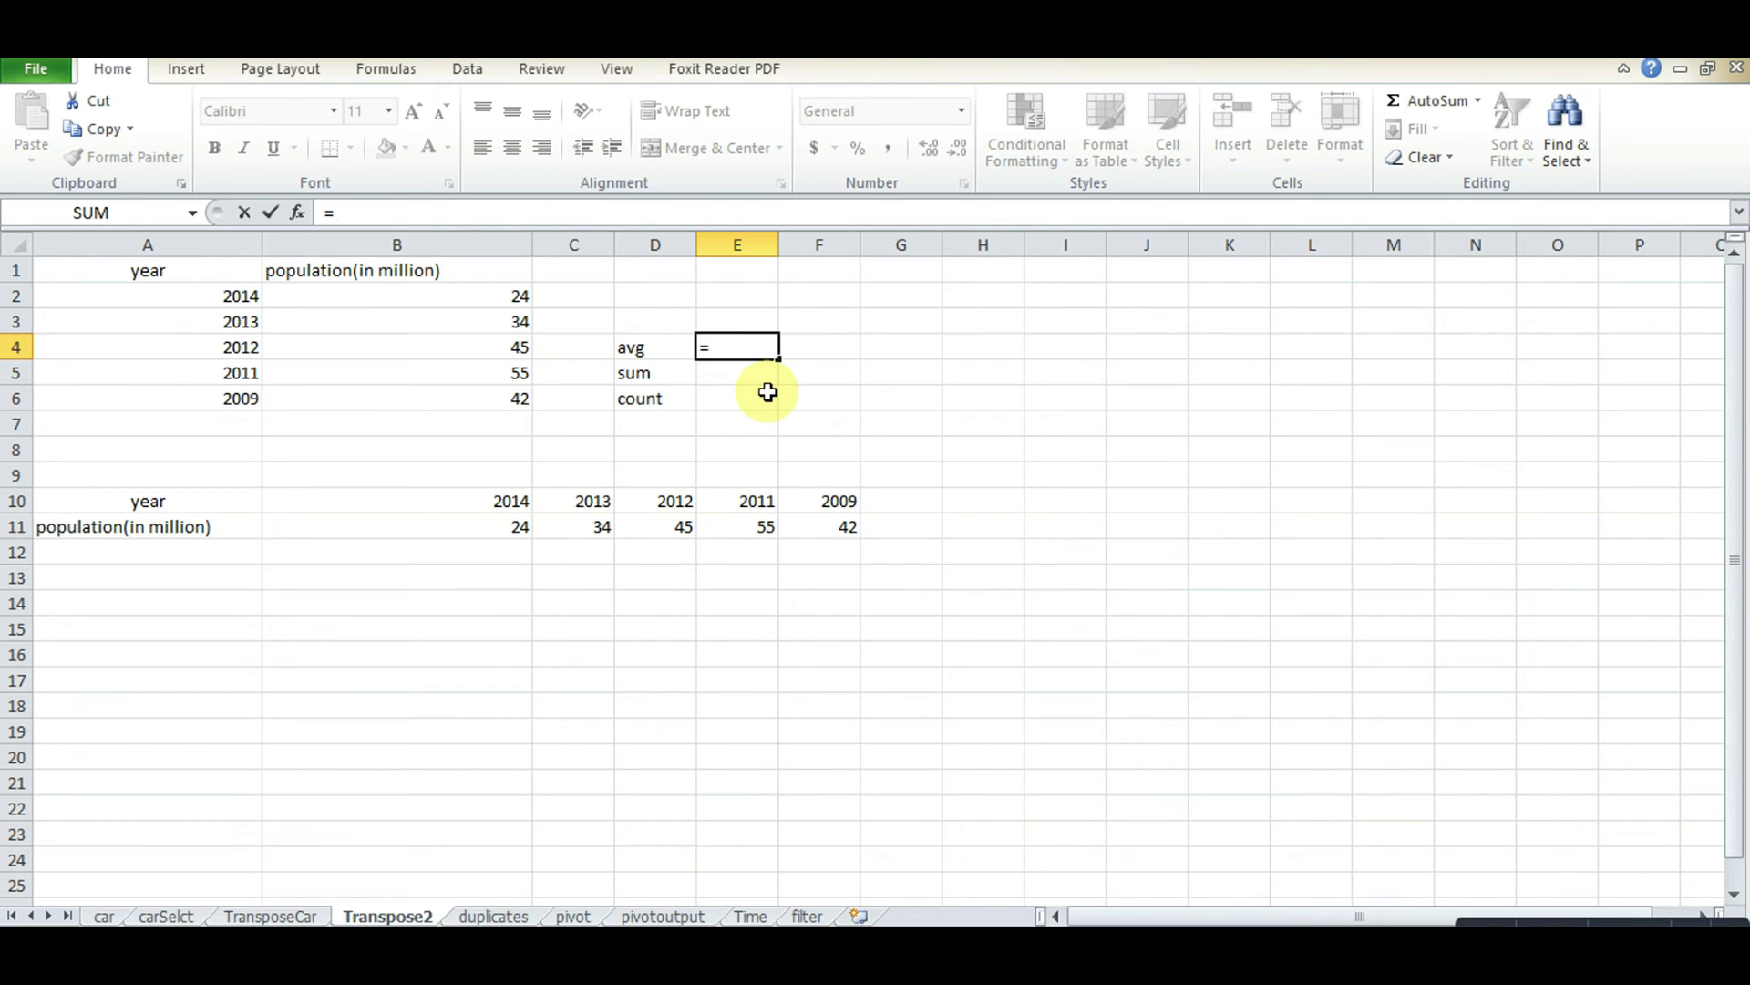
pyautogui.write('av')
pyautogui.press('Tab')
pyautogui.click(483, 296)
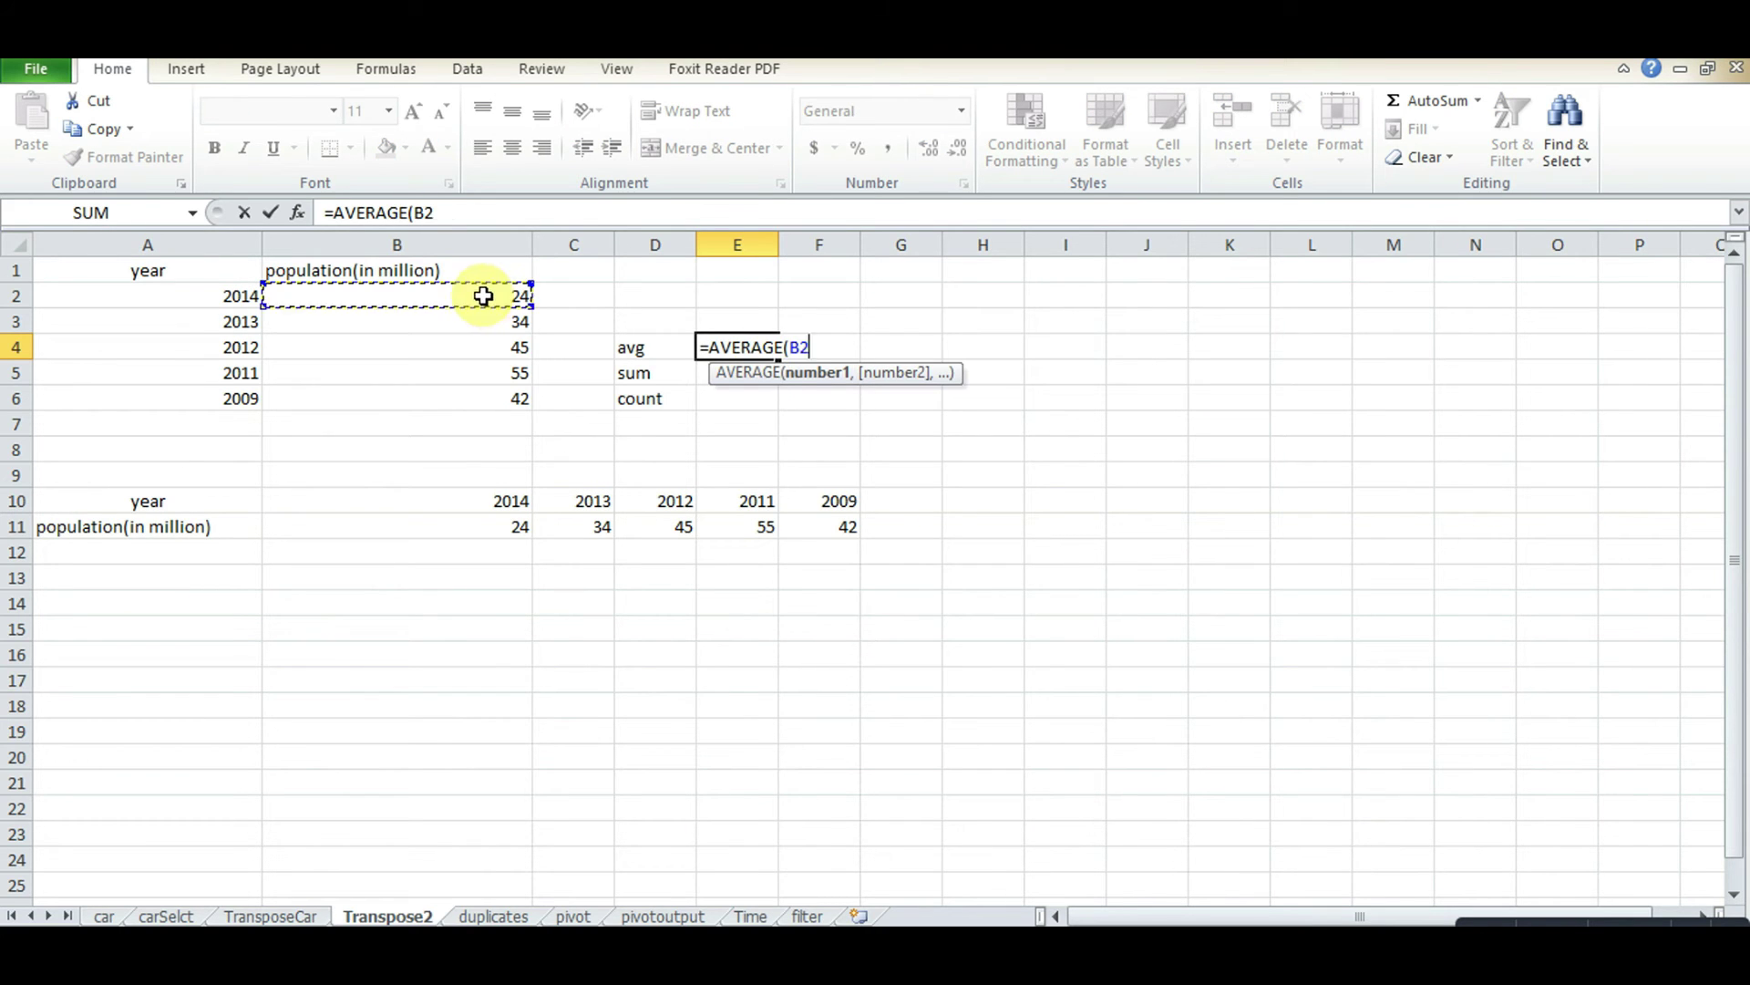
pyautogui.moveTo(483, 297); pyautogui.dragTo(492, 410)
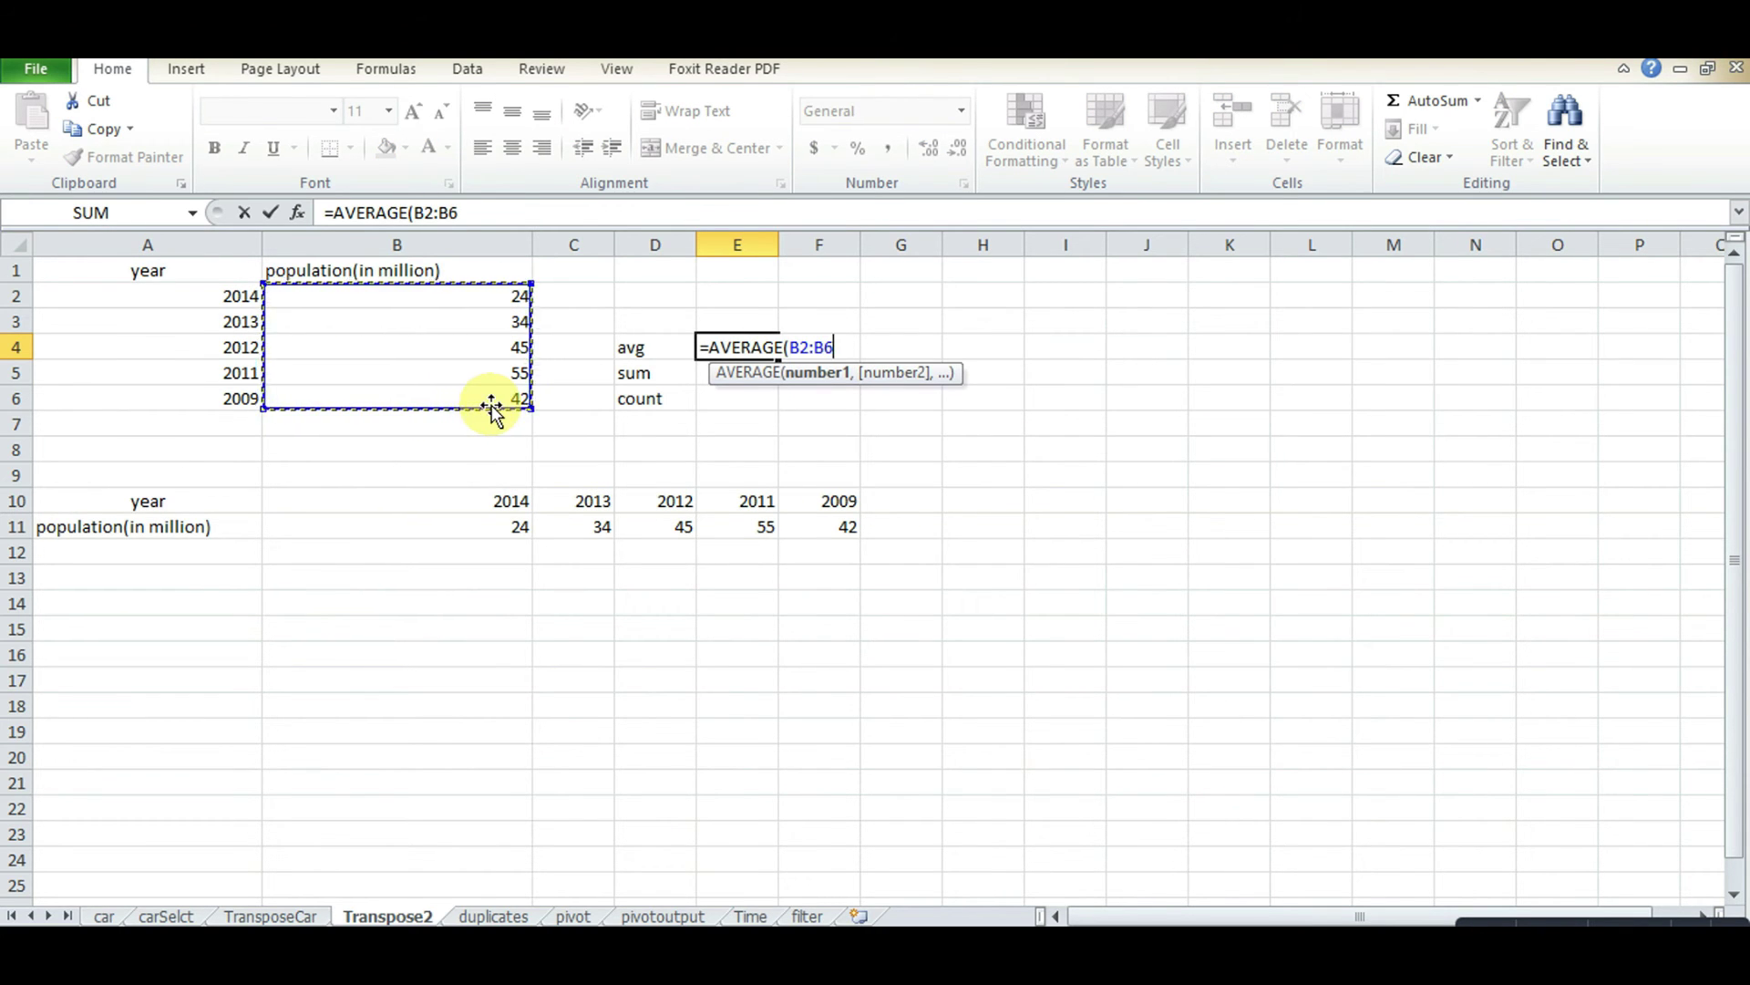
pyautogui.write(')')
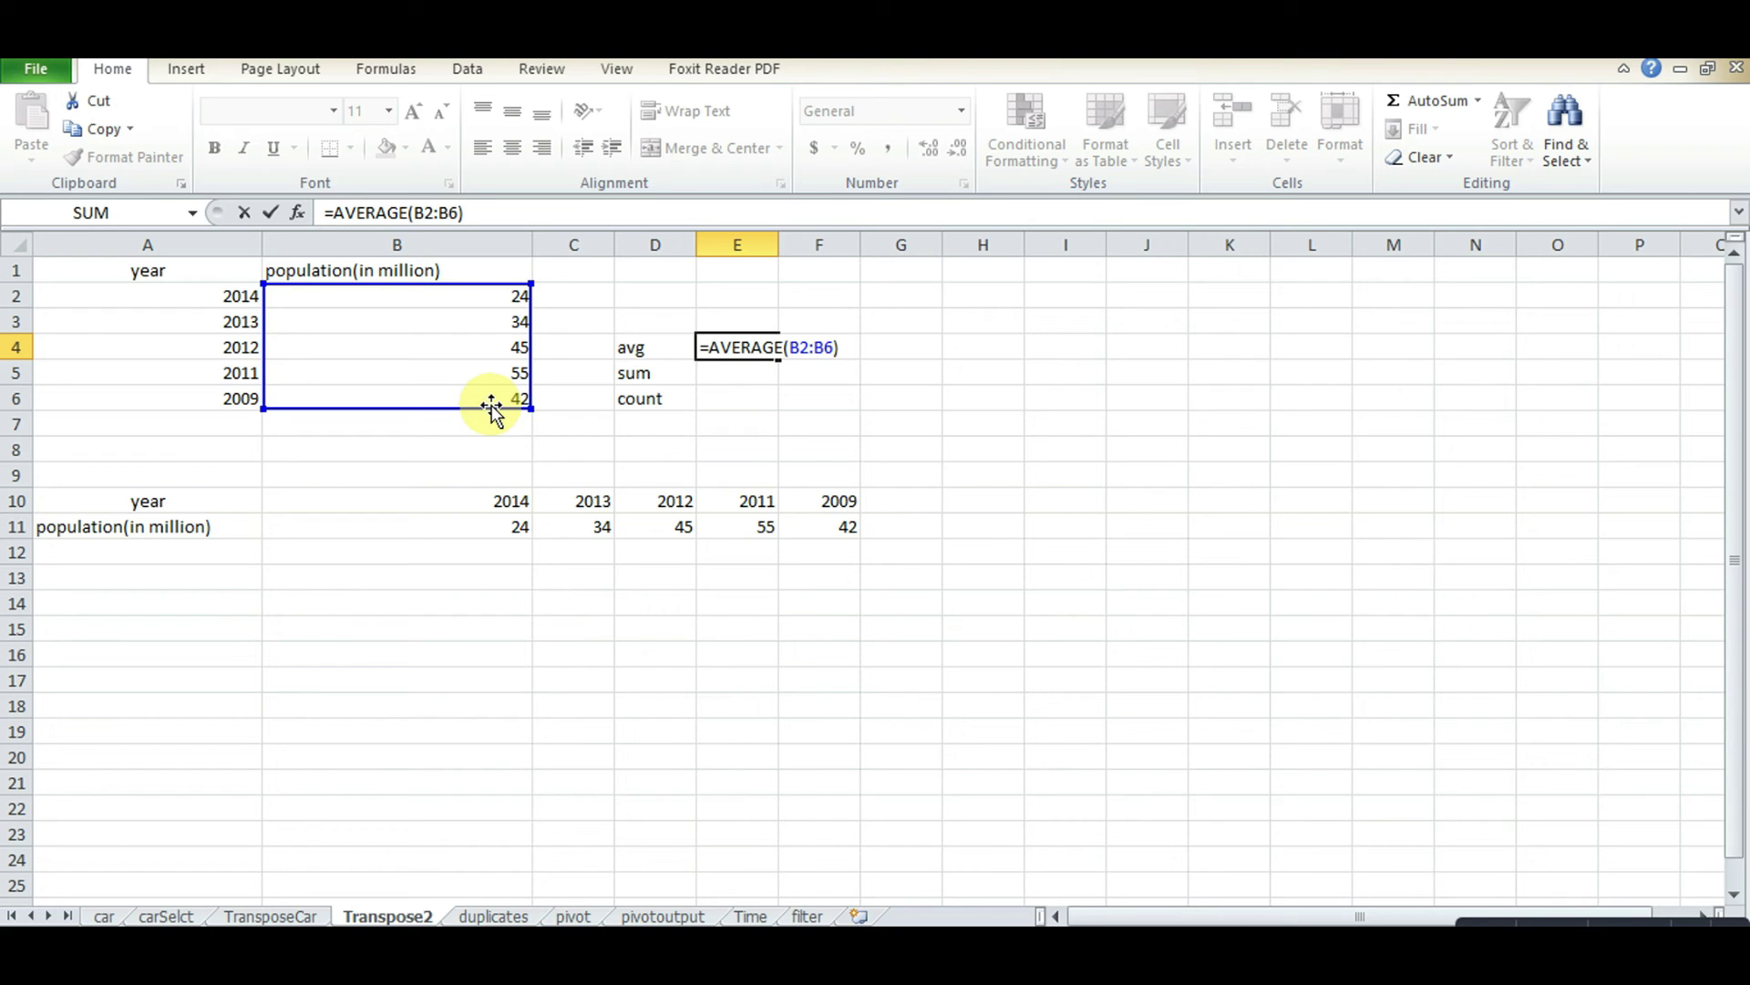
pyautogui.press('Return')
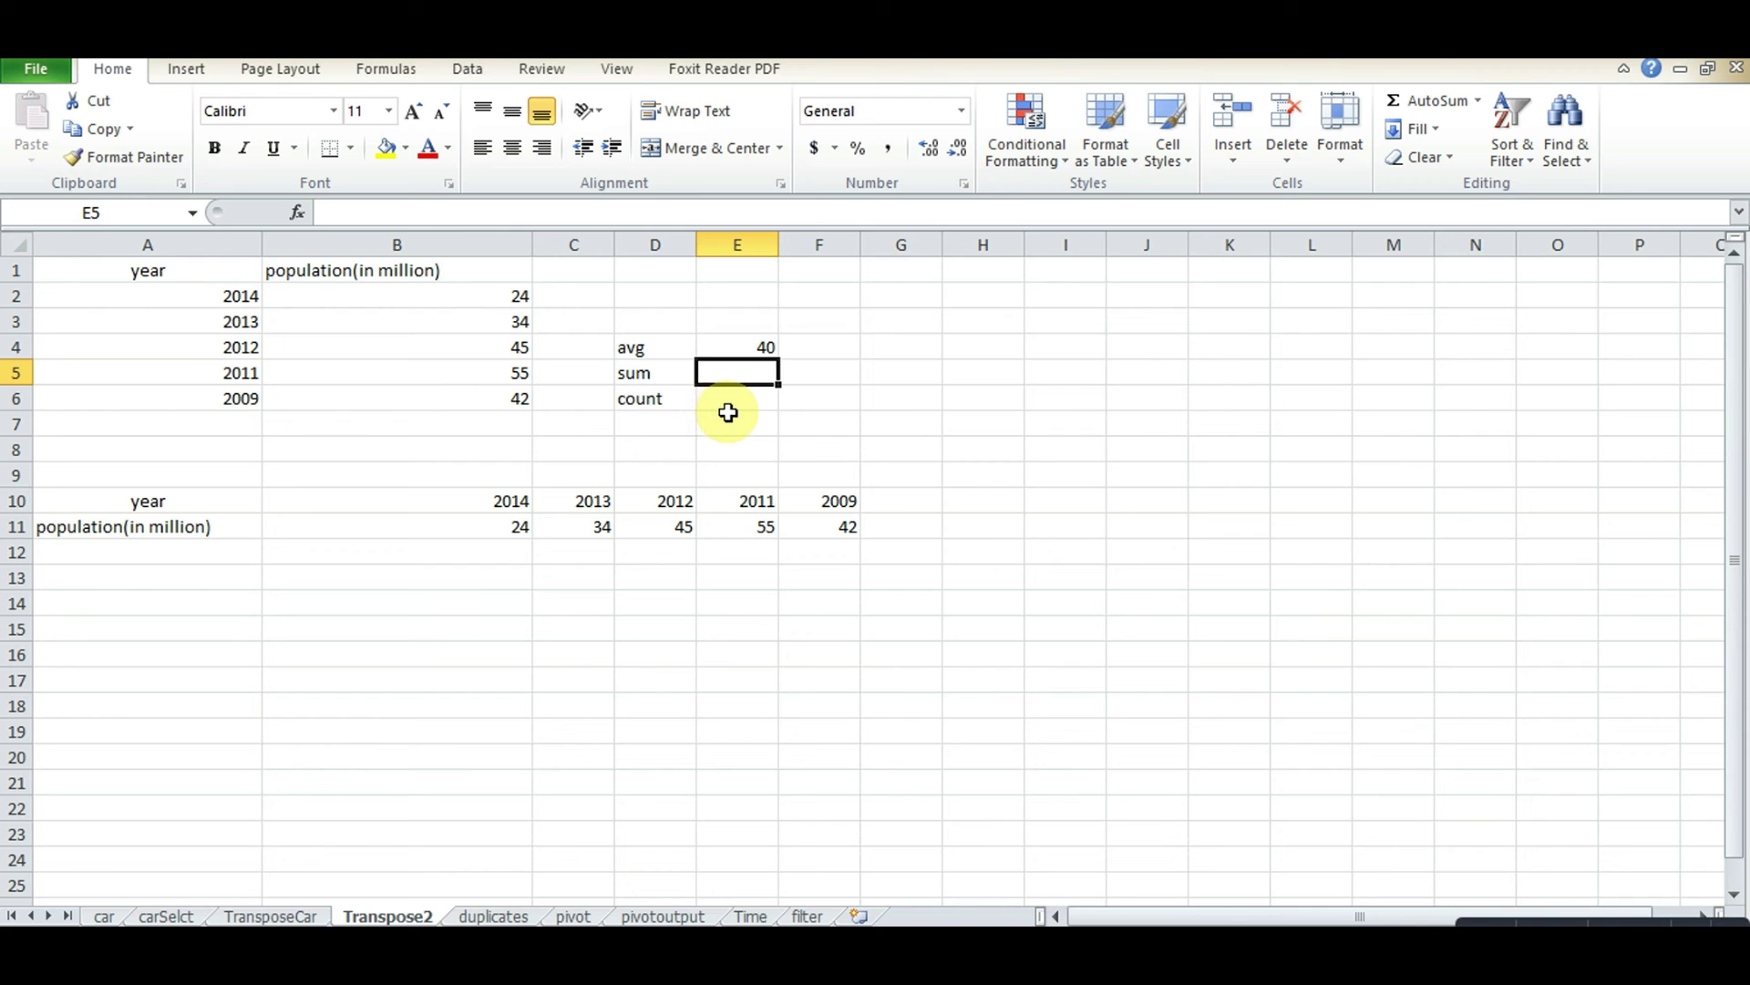
# Enter =SUM(B2:B6) in E5 beside the sum label, giving 200.
pyautogui.write('=sum')
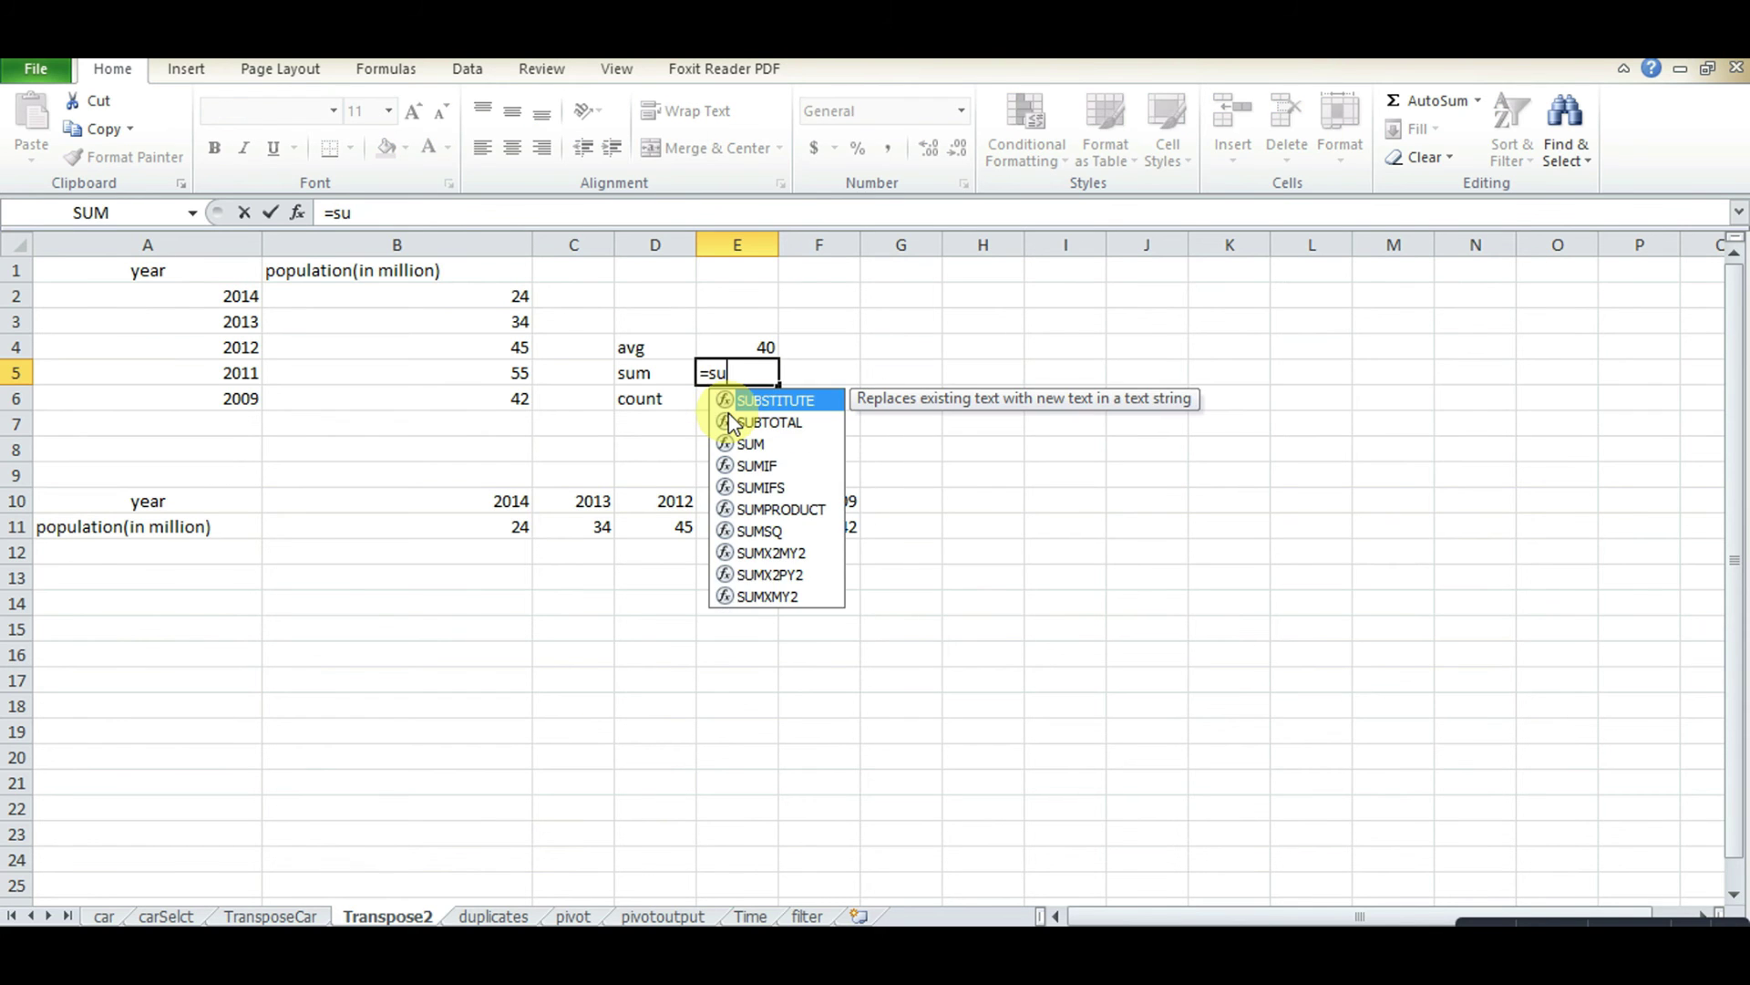
pyautogui.doubleClick(740, 401)
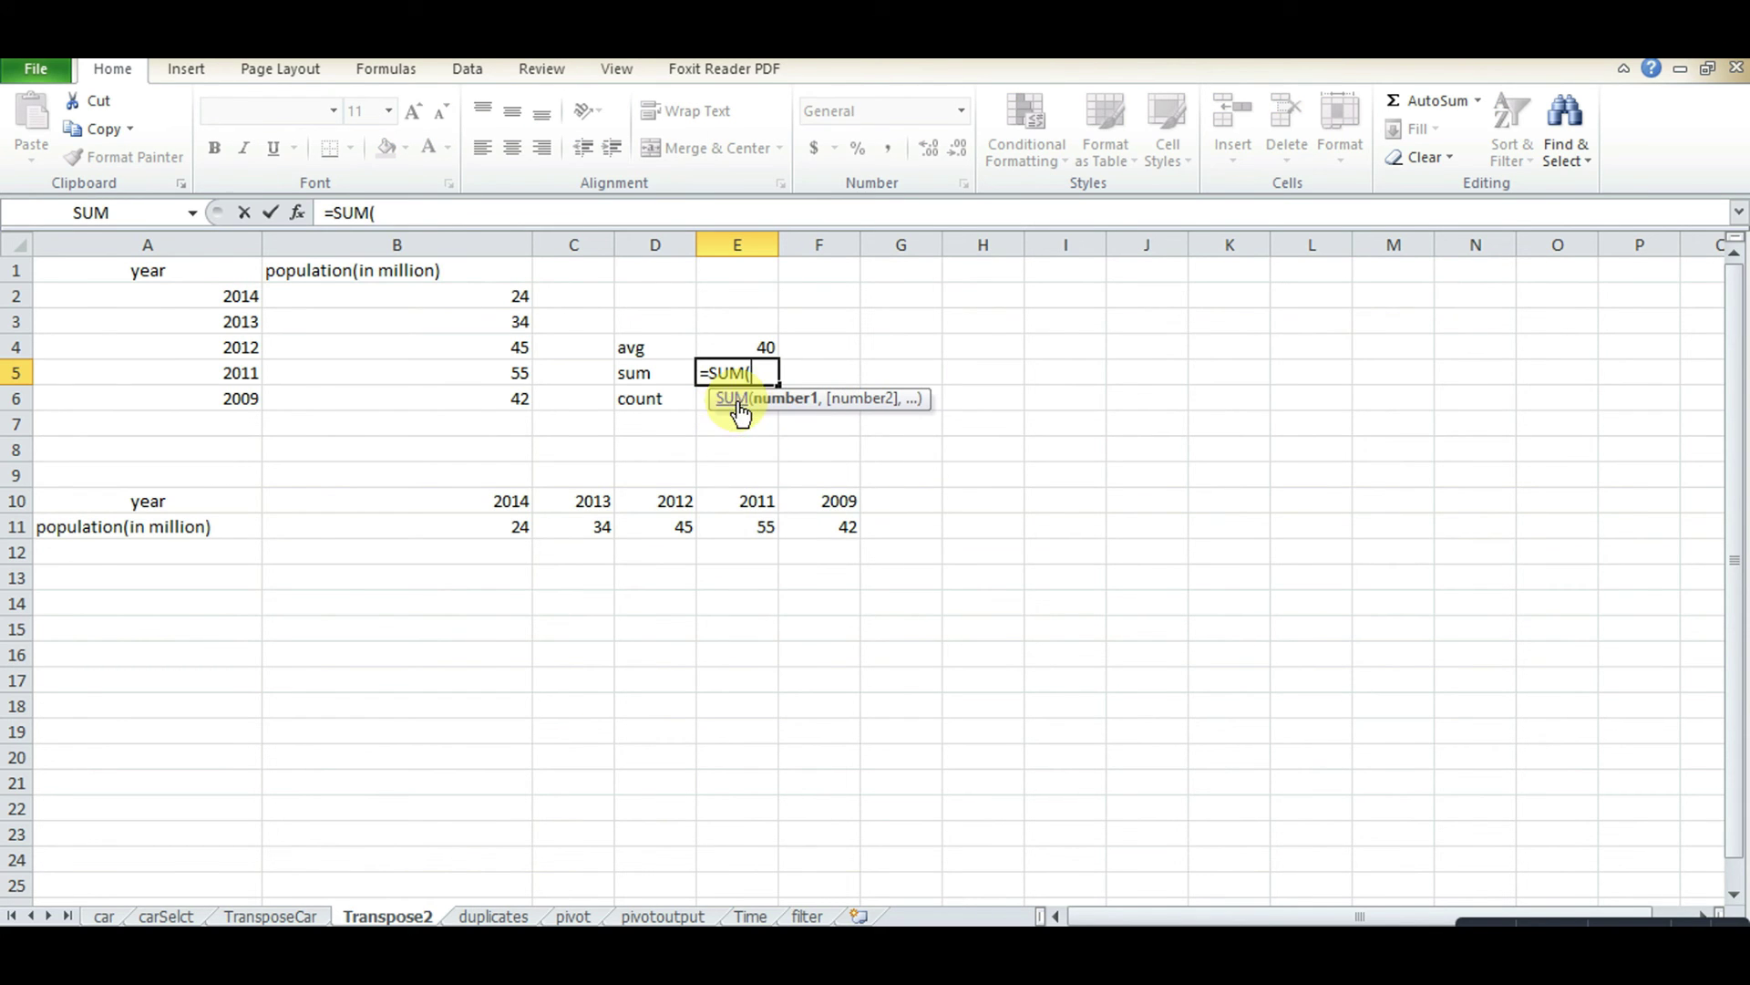
pyautogui.moveTo(488, 293); pyautogui.dragTo(495, 402)
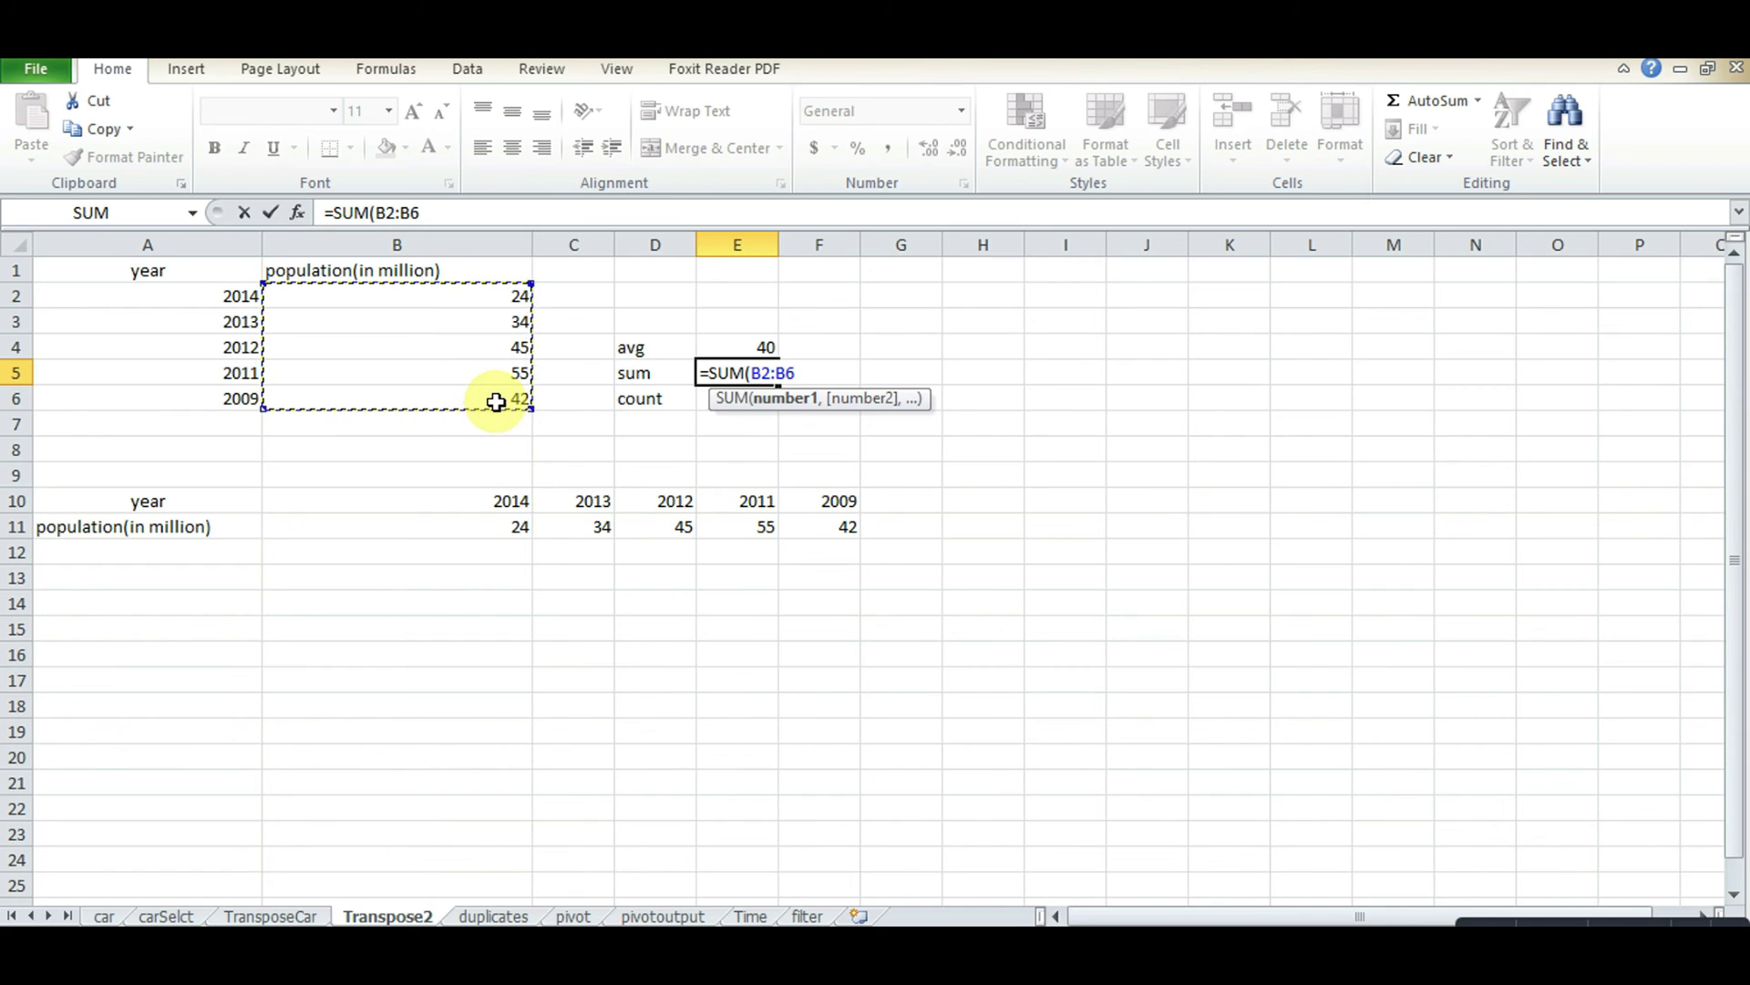
pyautogui.write(')')
pyautogui.press('Return')
# Enter =COUNT(B2:B6) in E6 beside the count label, giving 5.
pyautogui.write('=cou')
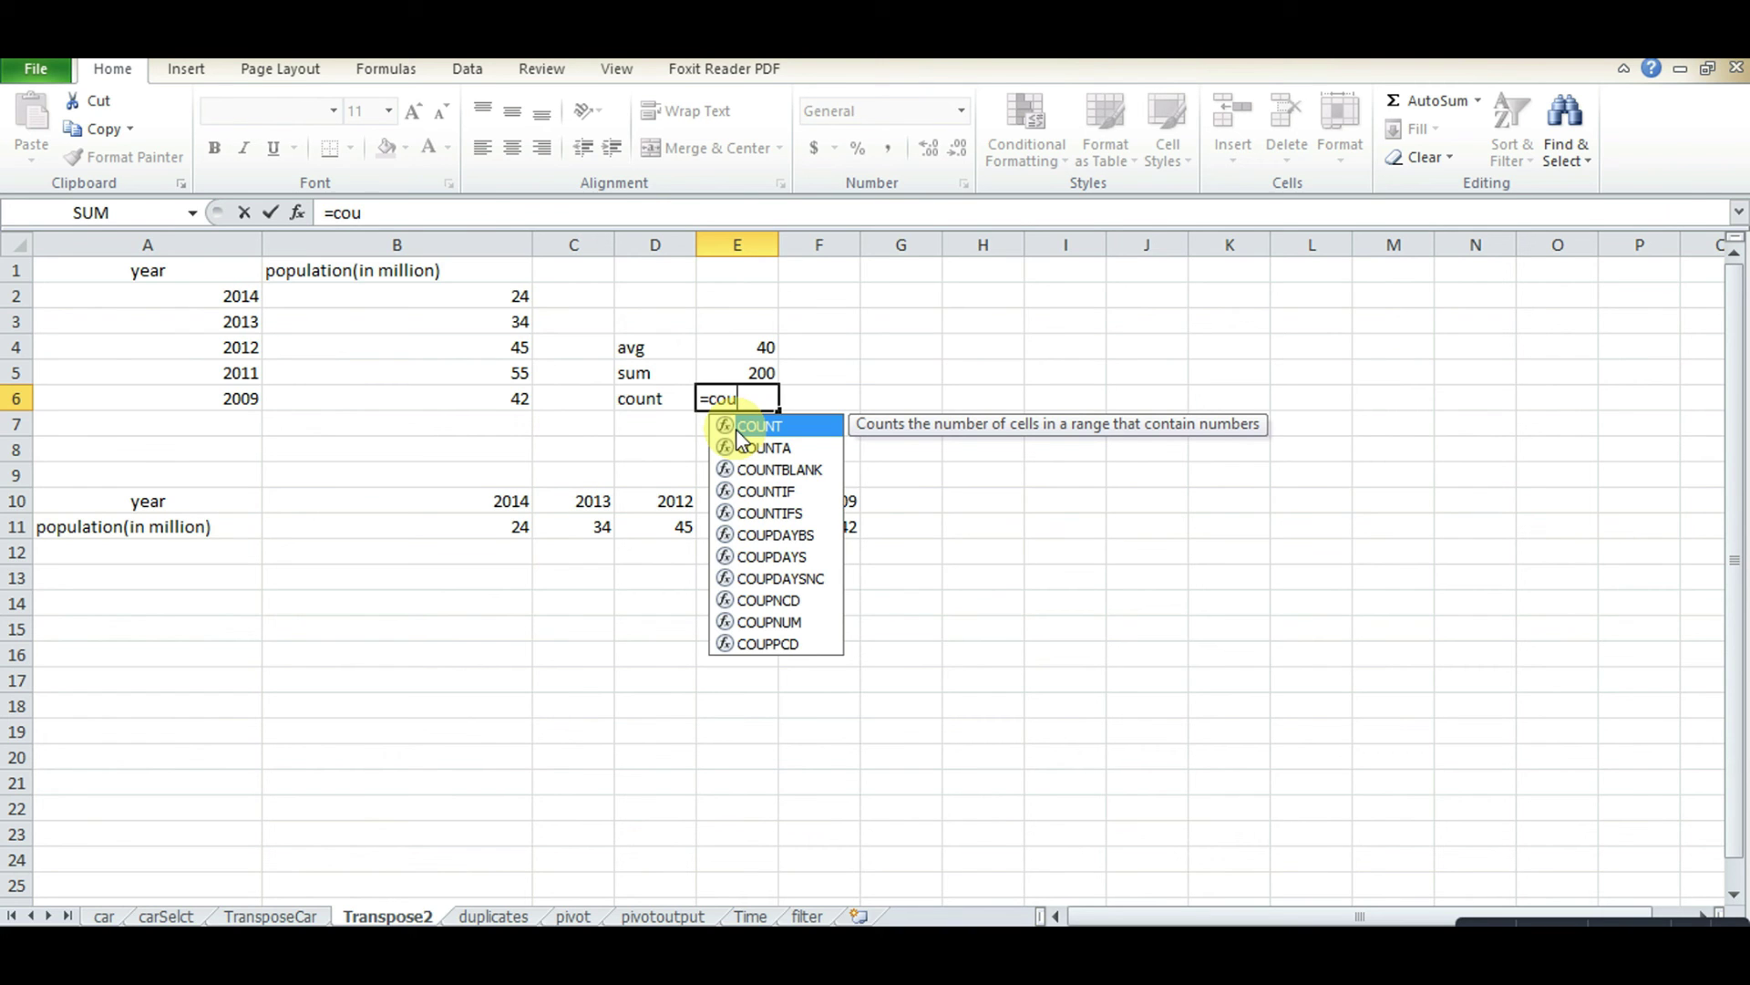
pyautogui.doubleClick(748, 427)
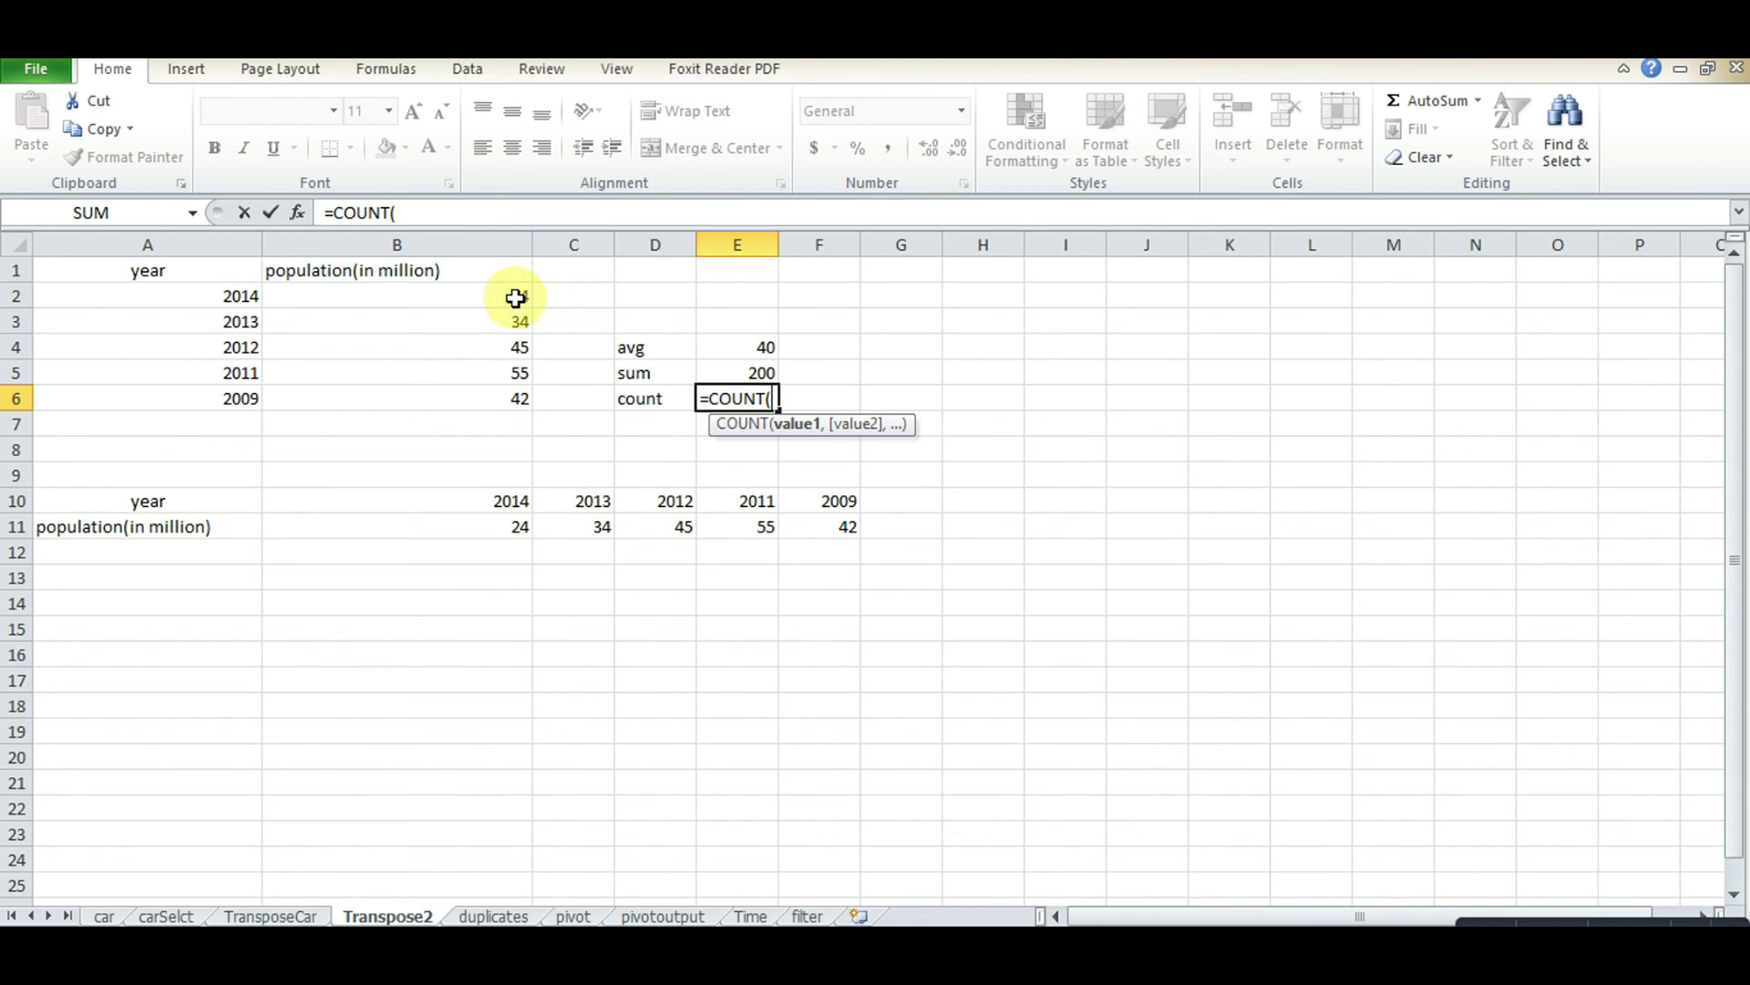
pyautogui.moveTo(516, 298); pyautogui.dragTo(522, 415)
pyautogui.write(')')
pyautogui.press('Return')
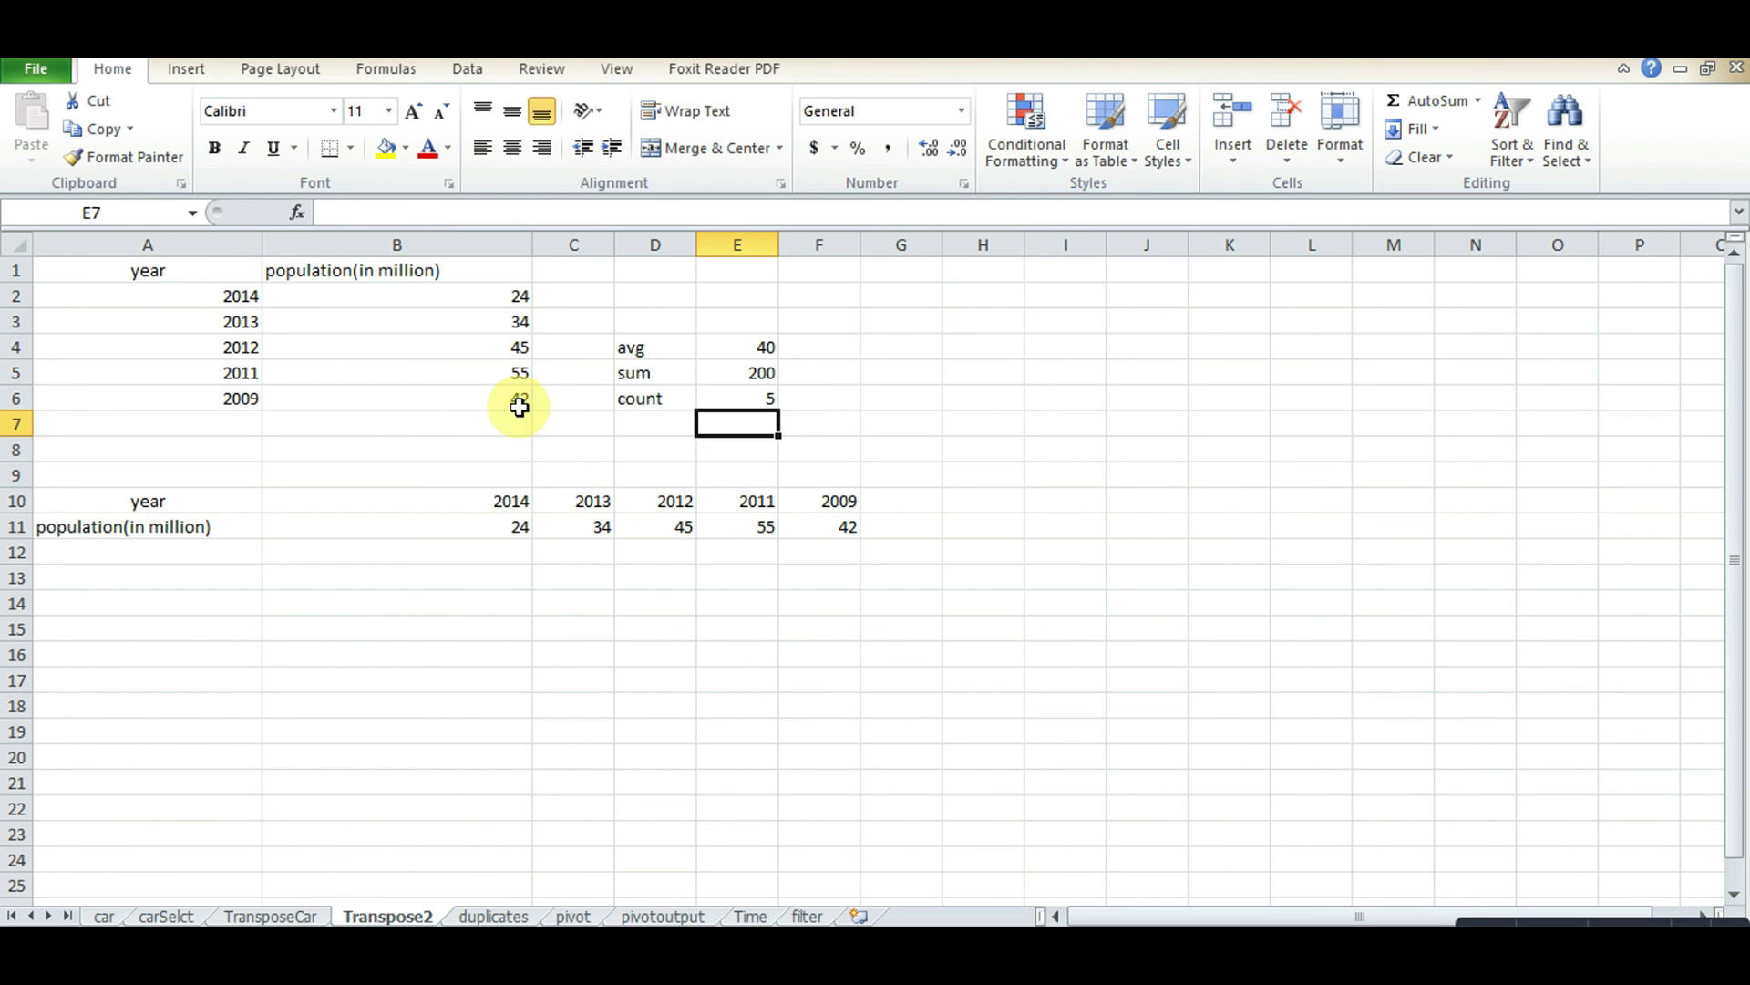
# Check the COUNT formula in E6 against the population cells it counts.
pyautogui.click(738, 395)
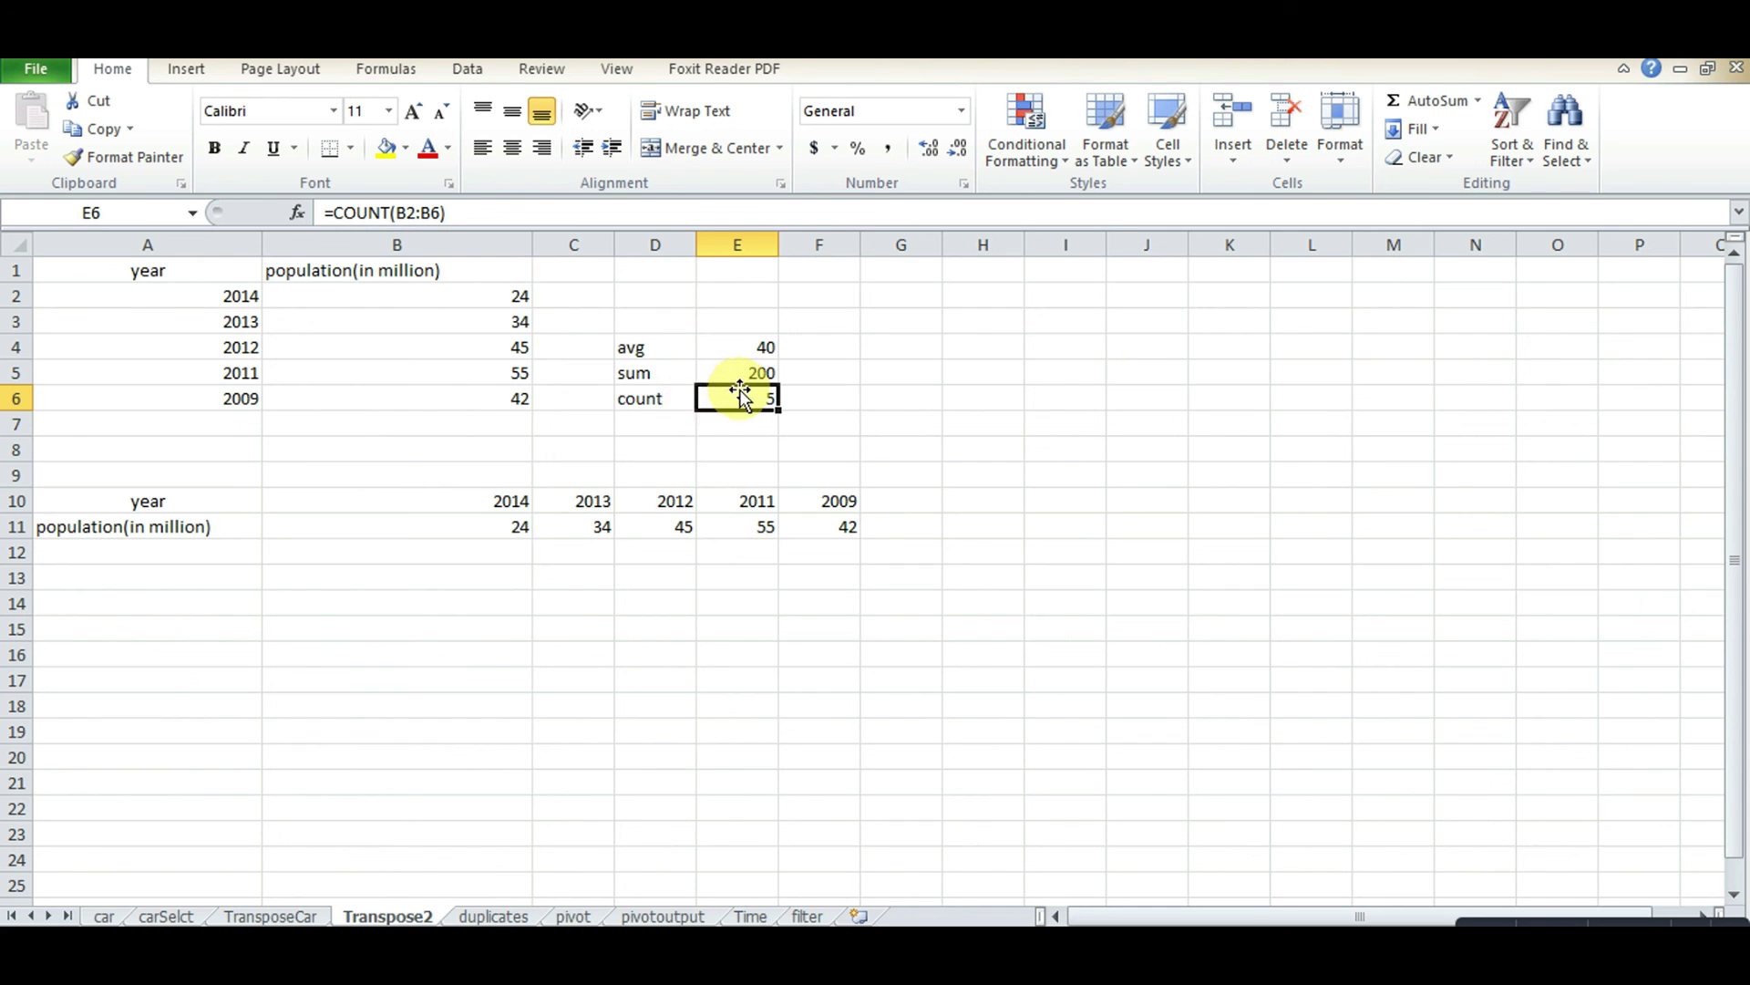
pyautogui.click(484, 289)
pyautogui.press('Down')
pyautogui.press('Down')
pyautogui.press('Down')
pyautogui.press('Down')
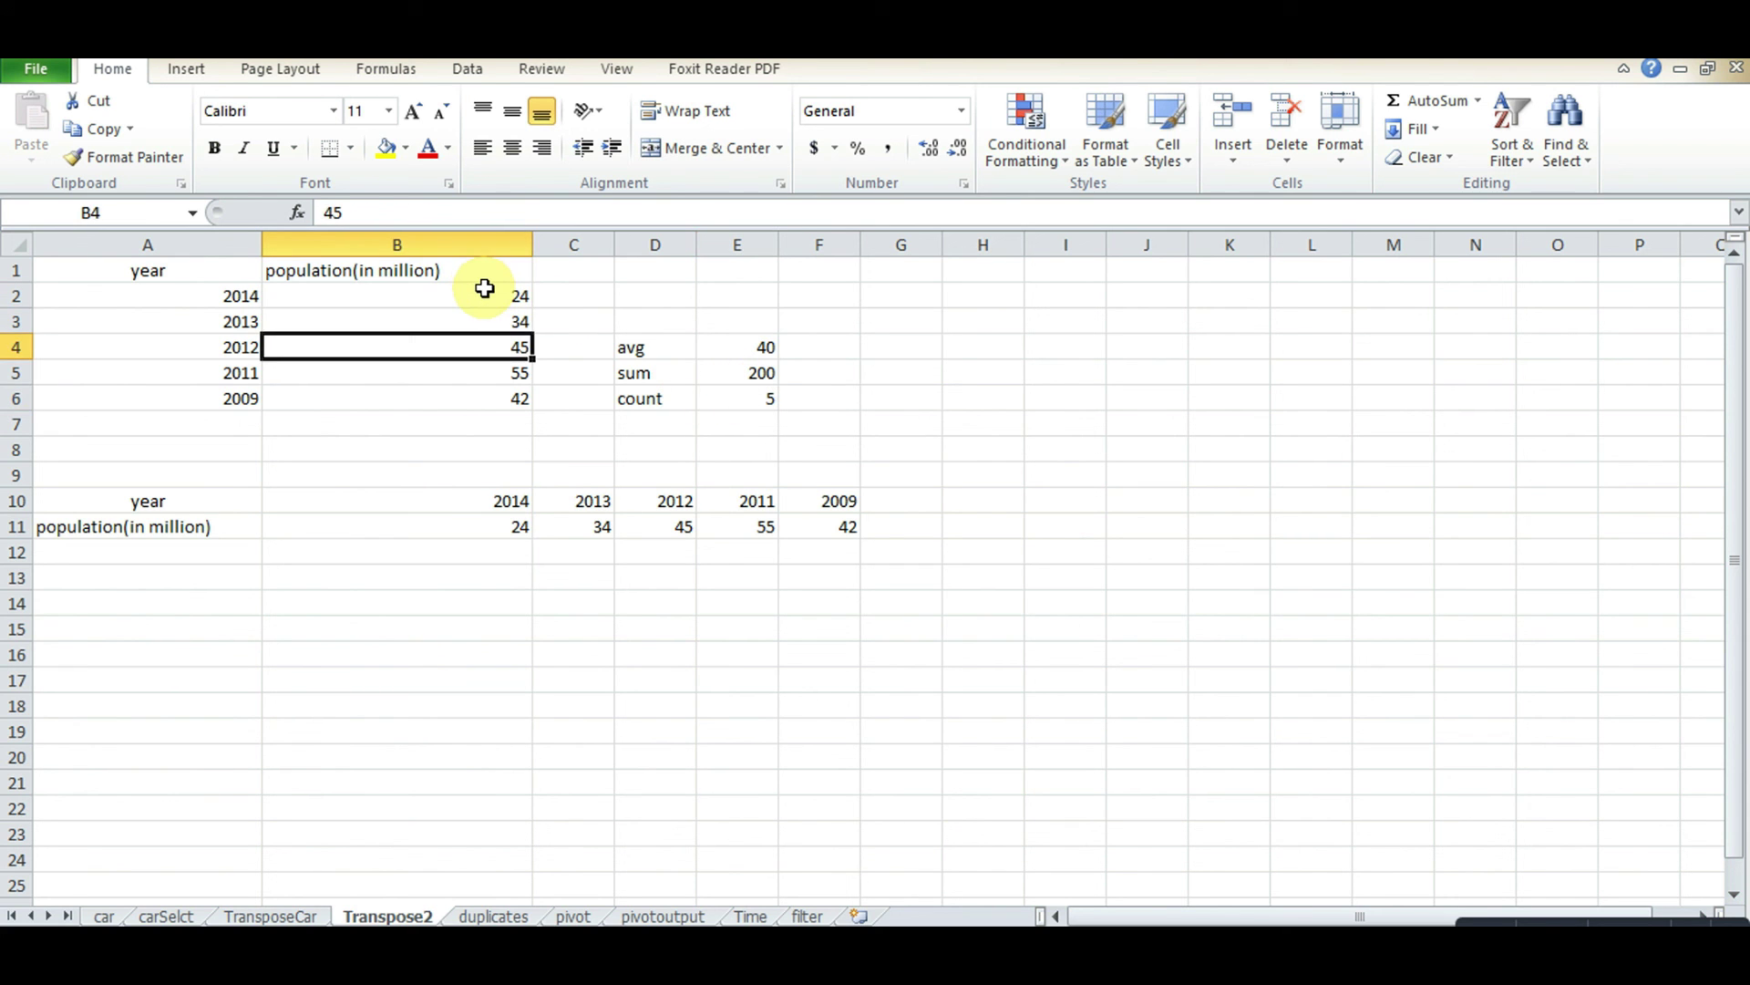
pyautogui.click(752, 398)
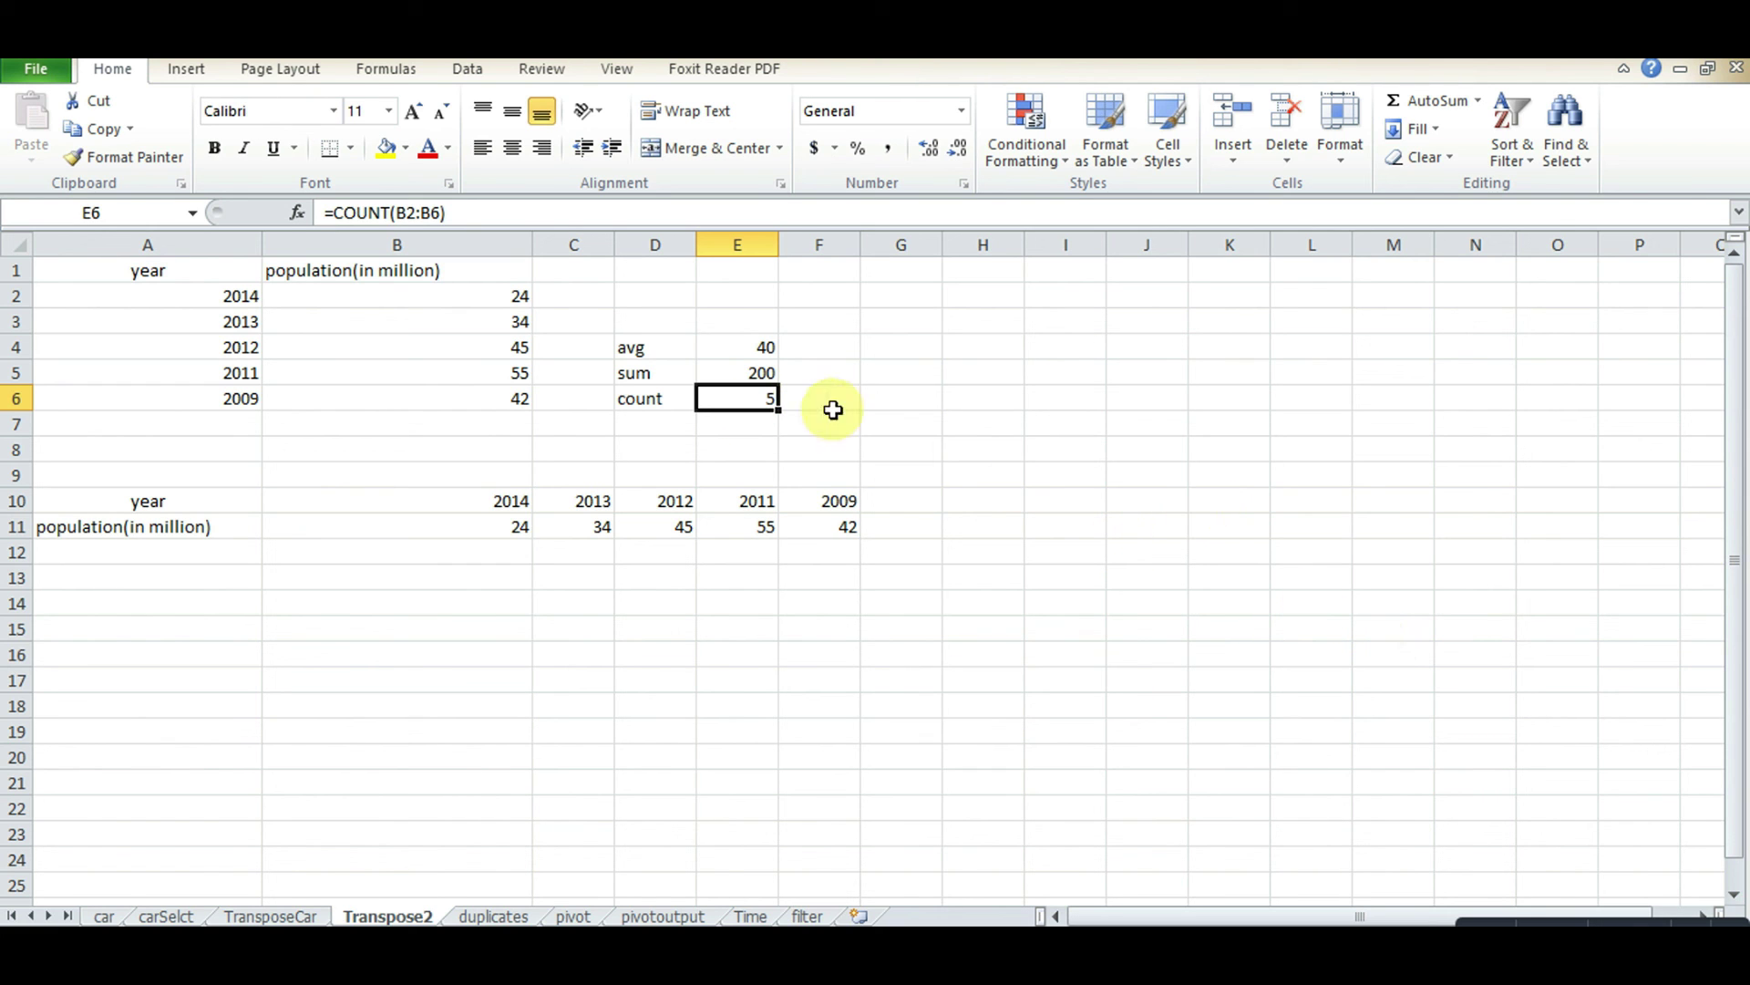
# Start a =BINOM.DIST( formula in cell D8 via the autocomplete list.
pyautogui.click(670, 448)
pyautogui.write('=bino')
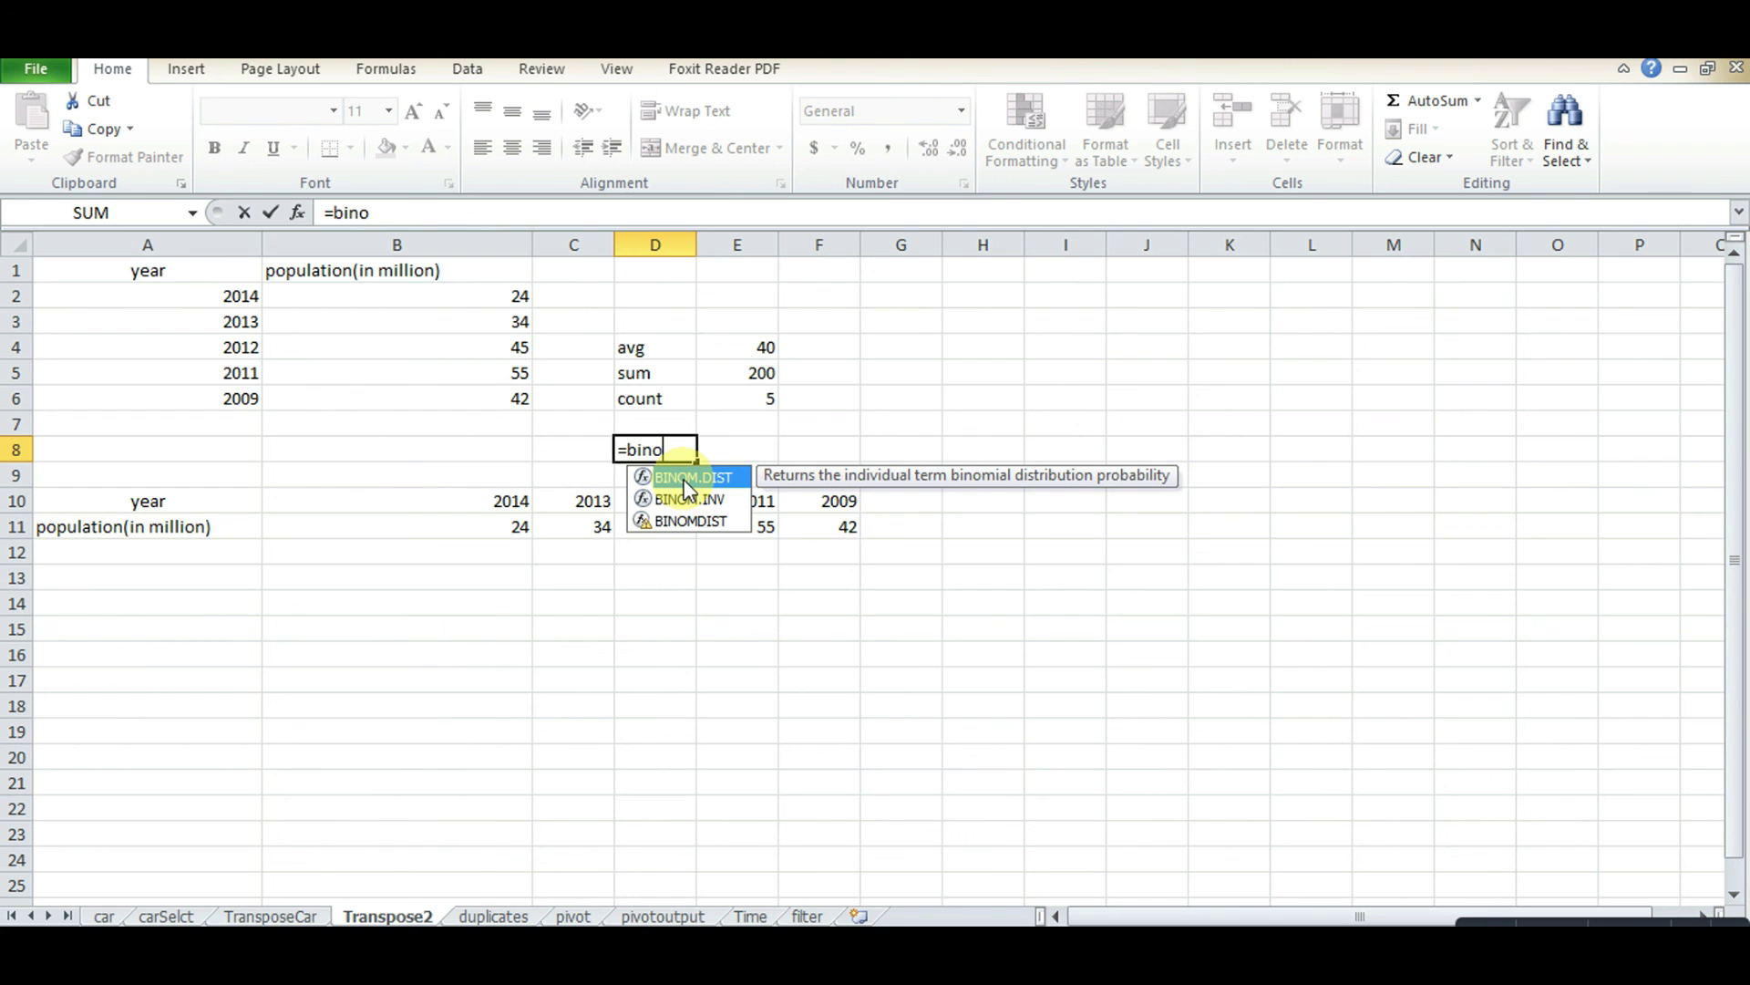
pyautogui.doubleClick(686, 483)
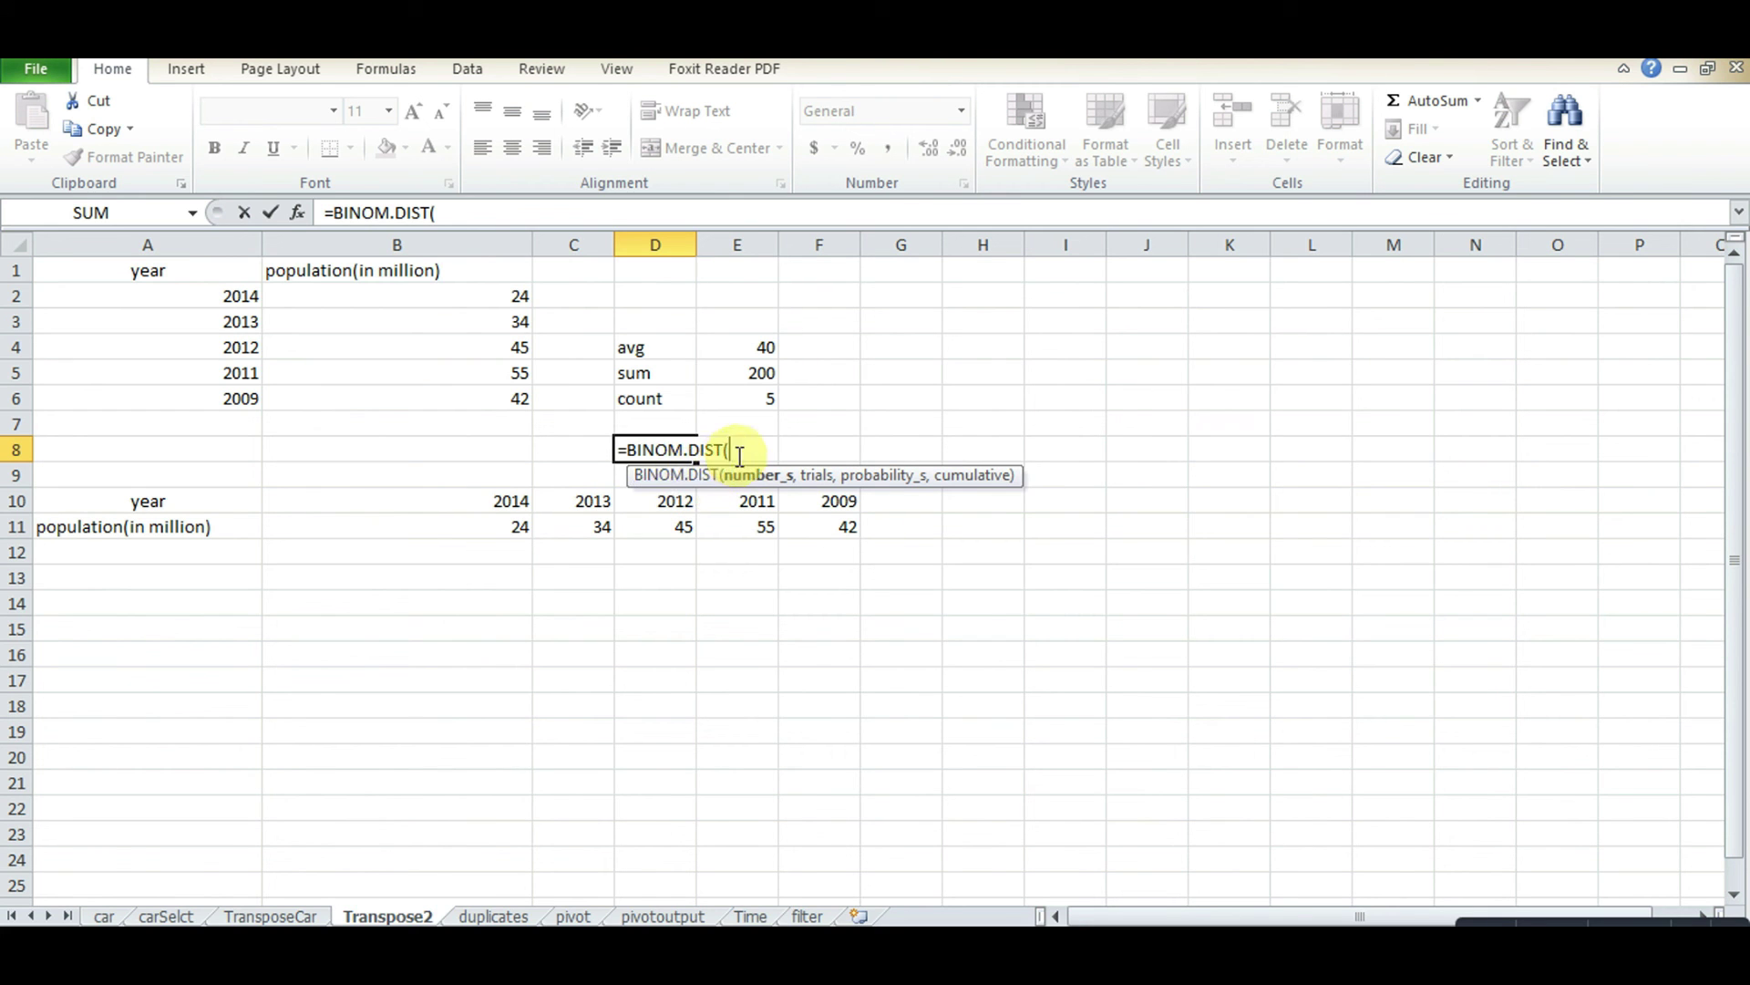